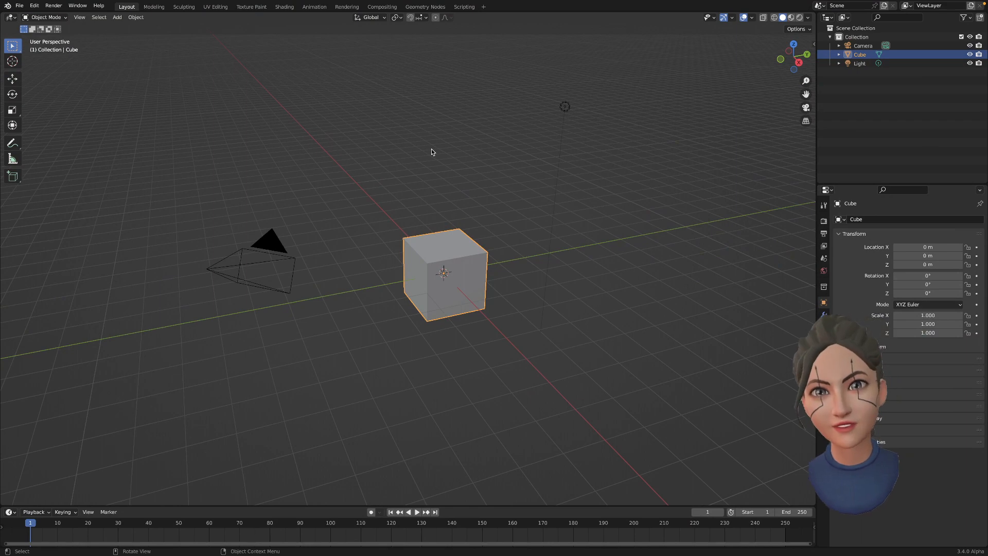
Step: Delete all the default objects from the scene
middle_drag(465, 220, 494, 216)
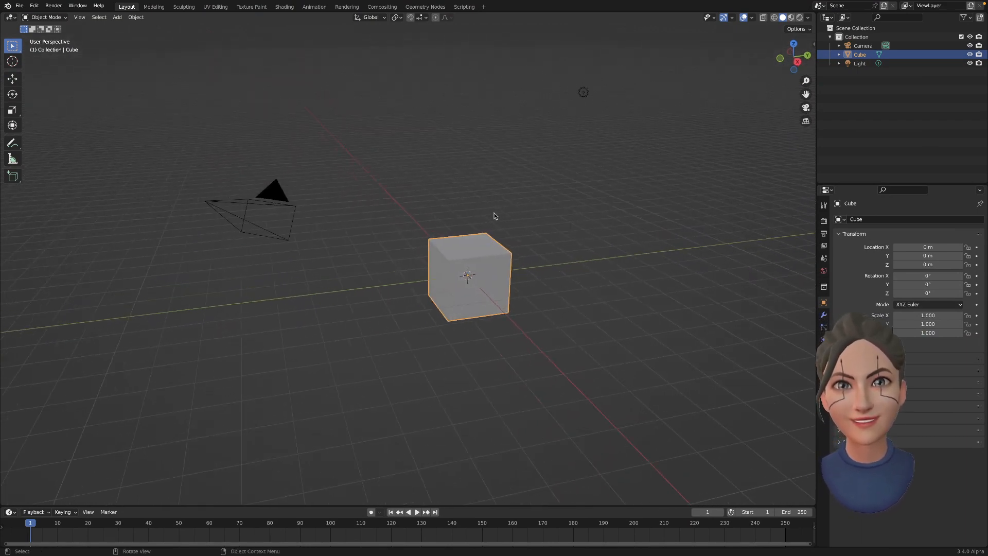
key(a)
key(x)
click(495, 215)
Step: Add a mesh cube at the world origin
key(shift+a)
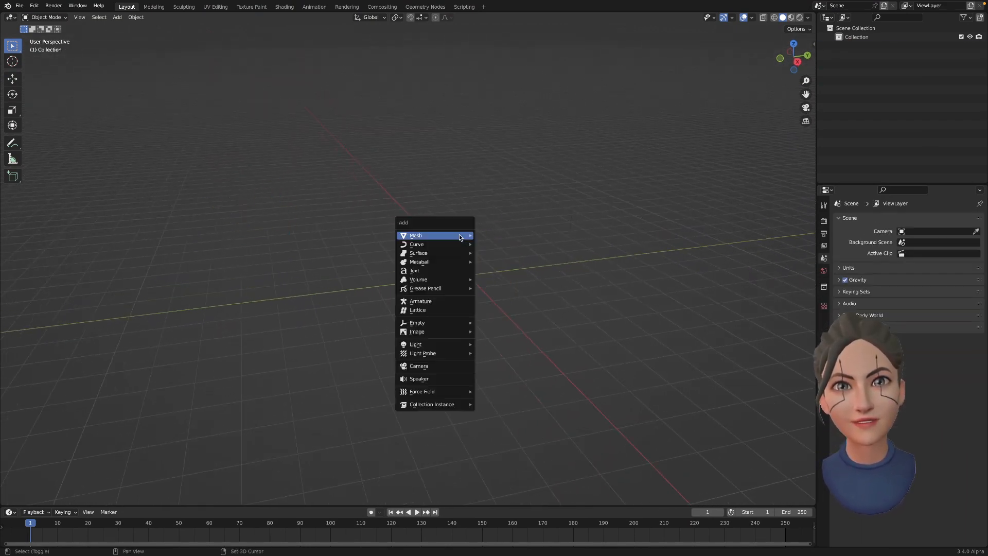
mouse_move(462, 237)
click(509, 238)
scroll(574, 285, up, 2)
middle_drag(572, 286, 551, 296)
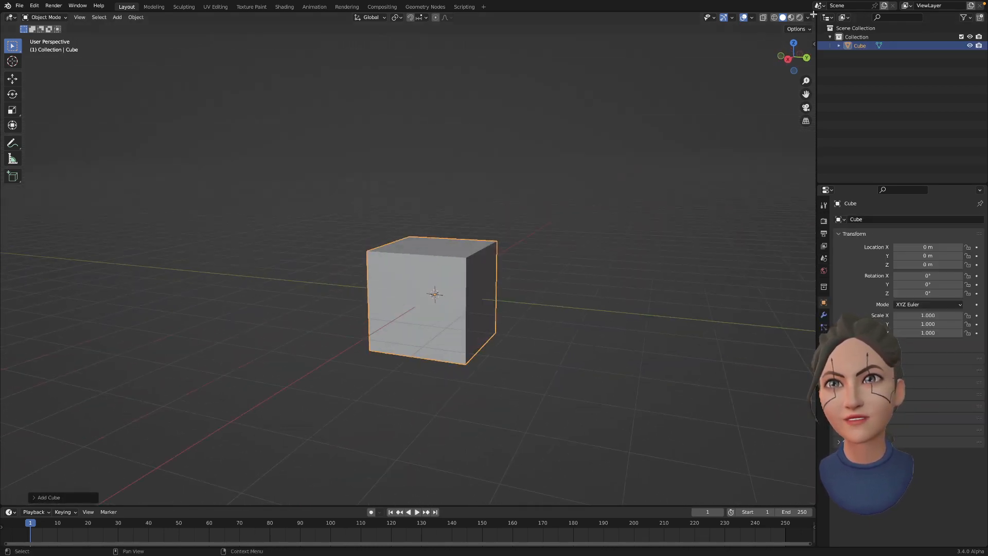
Step: Split the 3D viewport horizontally, turn the upper area into a geometry node editor and create a new node tree for the cube
drag(814, 14, 783, 259)
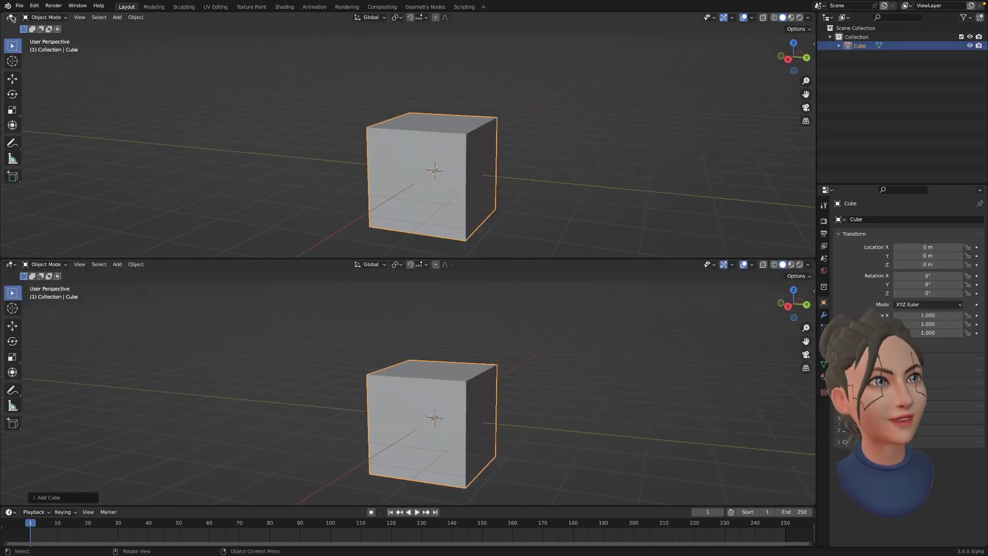
click(10, 18)
click(44, 101)
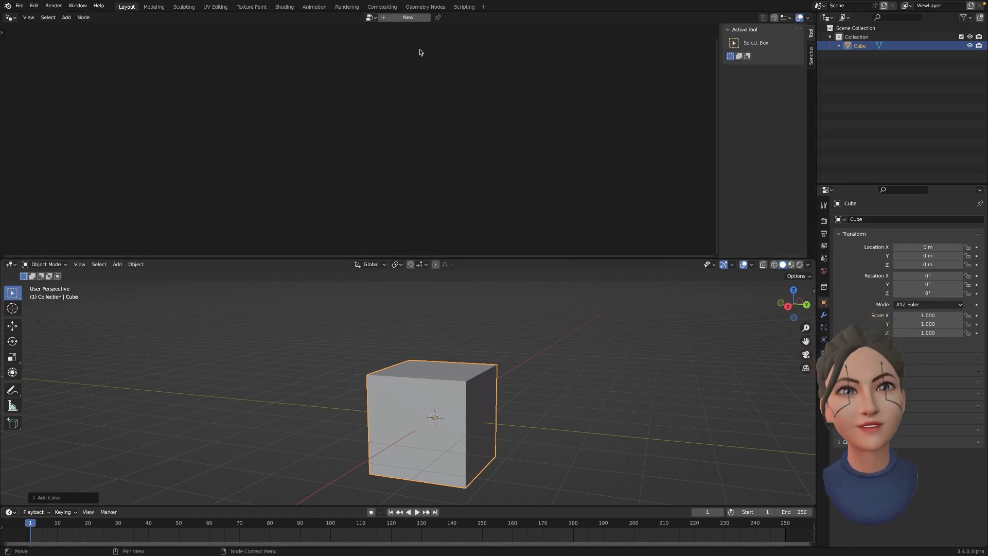
click(408, 18)
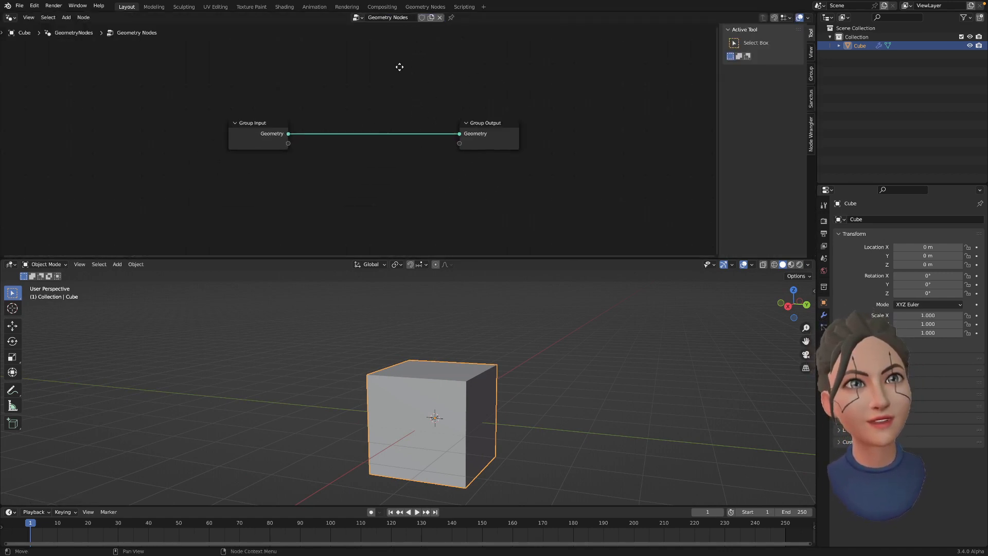
Step: Add a Points node, feed its geometry into Group Output in place of the cube, and set its count to 23
key(shift+a)
mouse_move(386, 80)
click(372, 24)
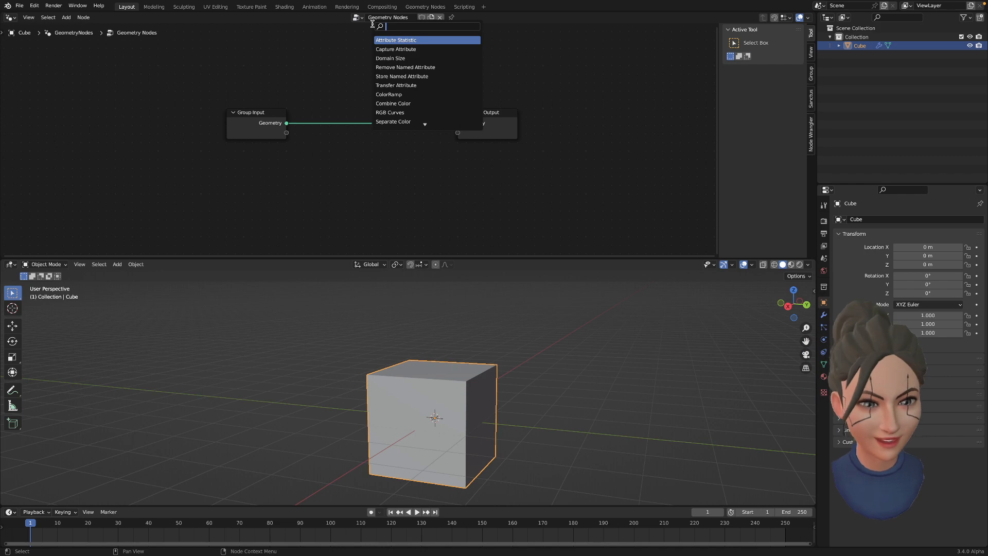
text(point)
key(Return)
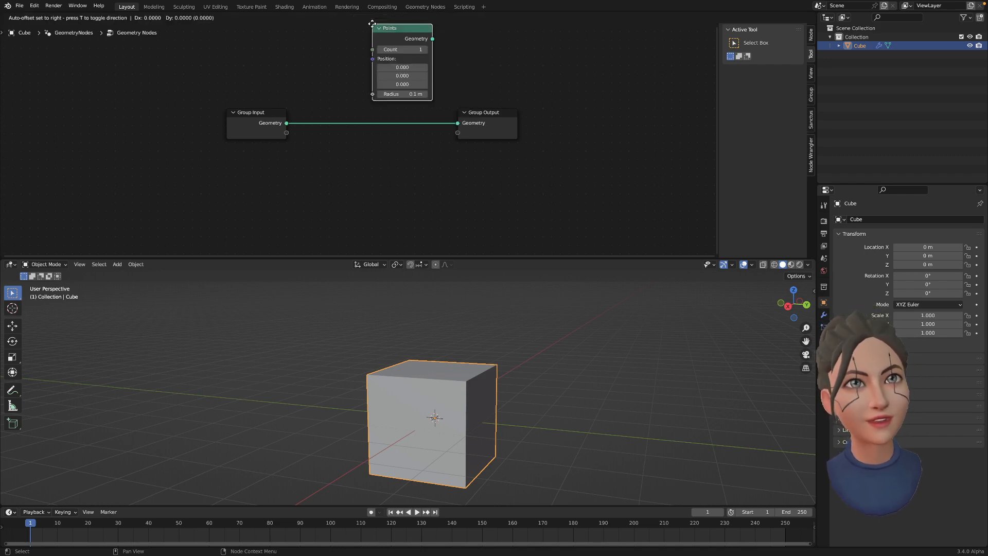
click(364, 103)
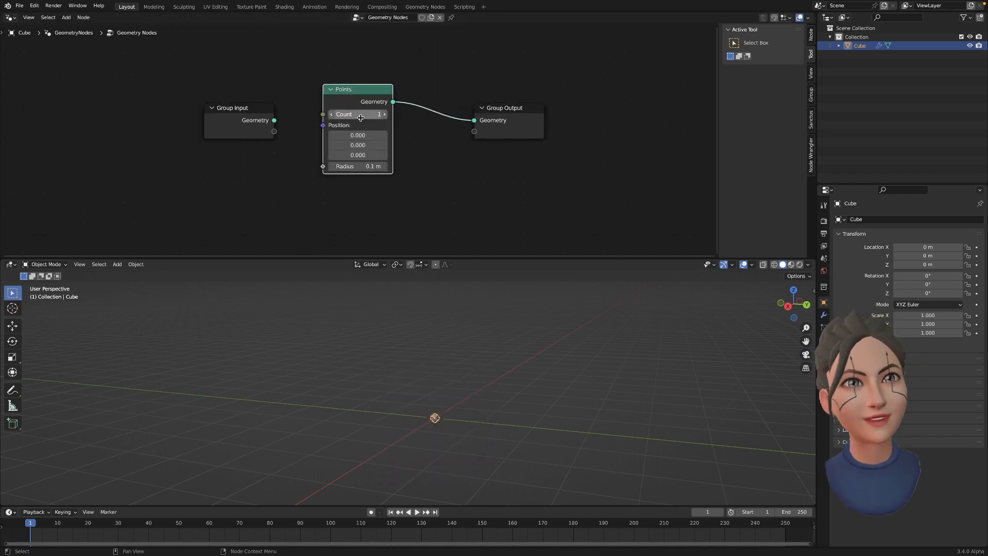
drag(364, 114, 372, 114)
Step: Spread the Points and Group Output nodes apart and make the node editor area slightly taller
drag(358, 89, 345, 60)
drag(506, 110, 570, 128)
middle_drag(477, 129, 467, 105)
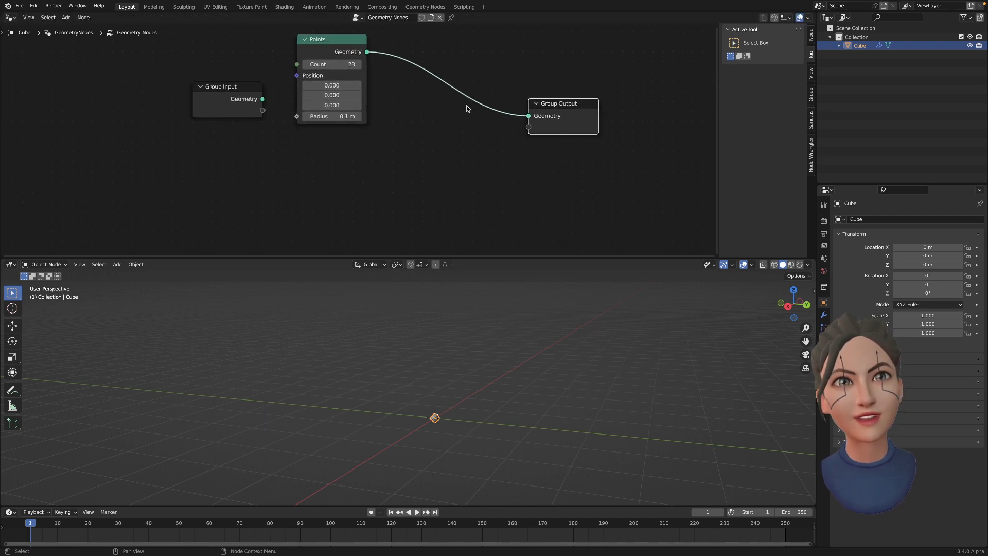
scroll(467, 109, down, 2)
drag(496, 258, 496, 273)
middle_drag(456, 365, 451, 379)
shift+middle_drag(452, 378, 442, 337)
scroll(393, 167, up, 1)
Step: Add a Random Value node and place it beneath Group Input, before the Points node
key(shift+a)
click(394, 168)
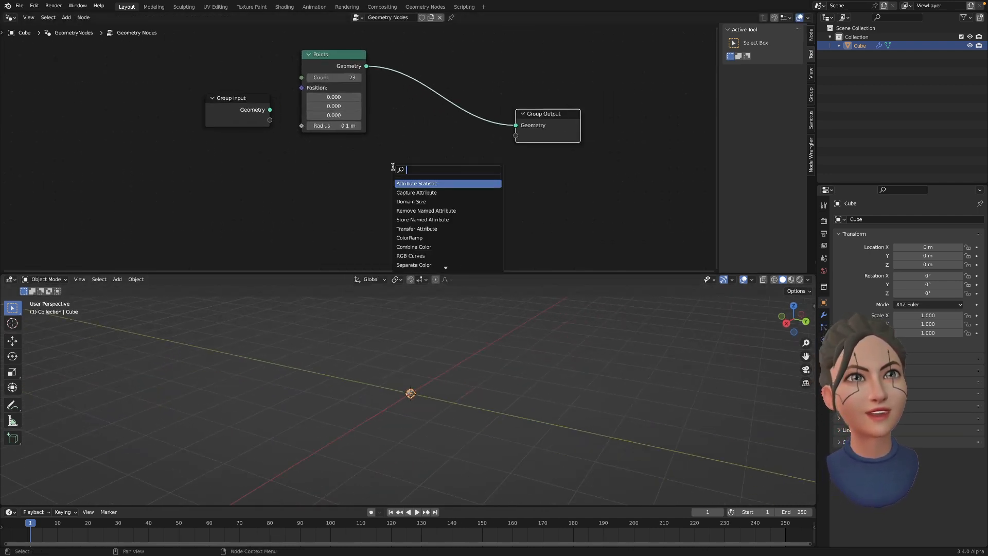
text(random)
key(Return)
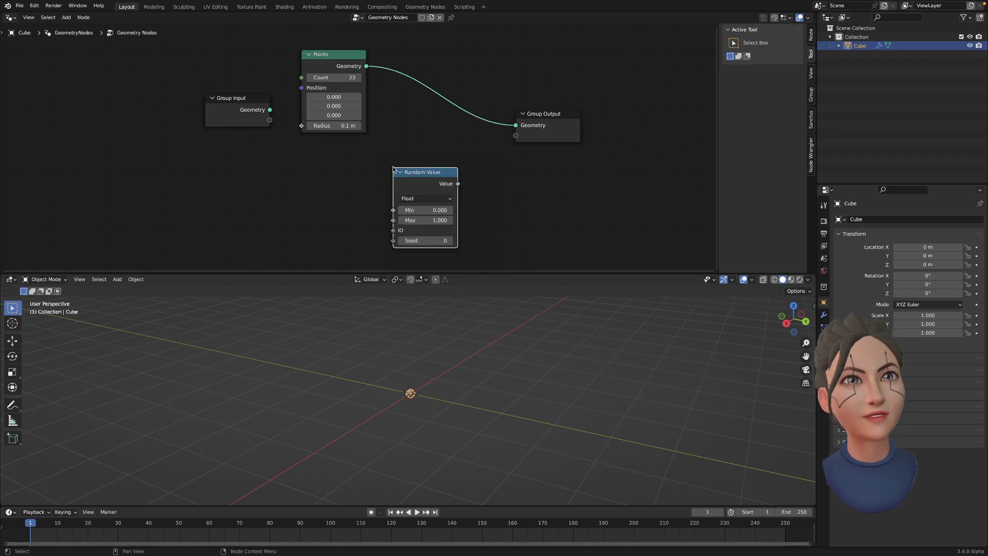
drag(435, 173, 191, 131)
Step: Set Random Value to Vector with a minimum of -1 on all axes, and connect it to the Points node's Position
click(275, 191)
click(275, 218)
click(216, 185)
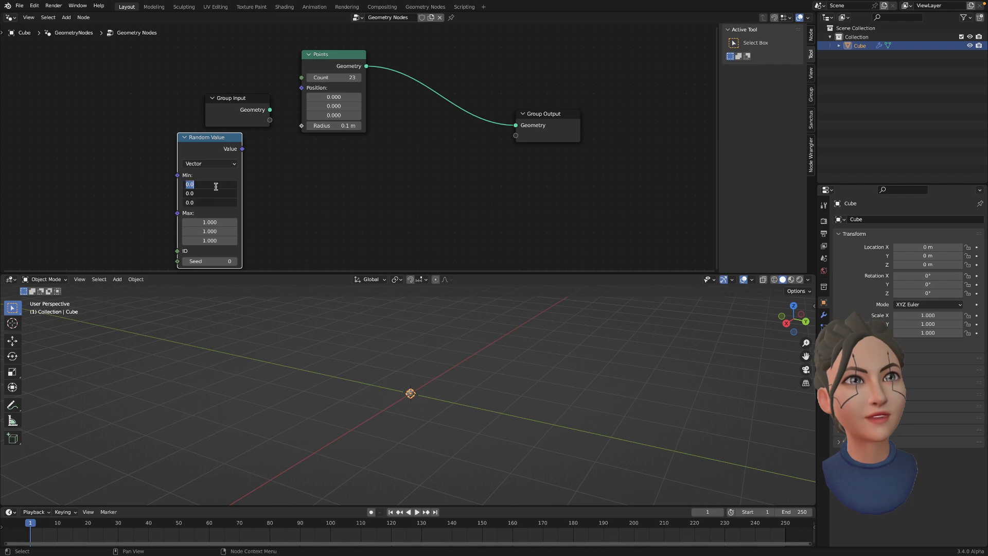
text(-1)
key(Return)
drag(242, 149, 260, 143)
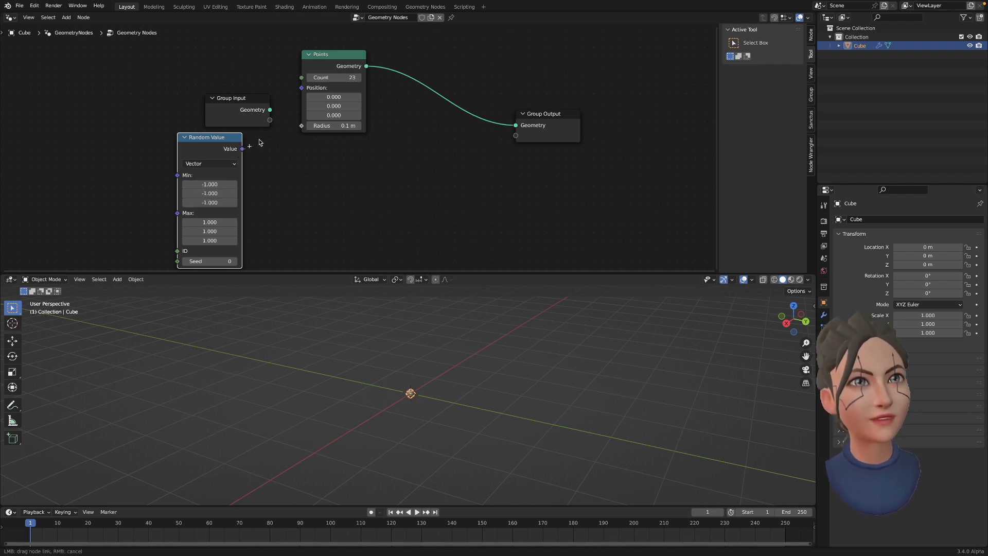
drag(301, 89, 301, 88)
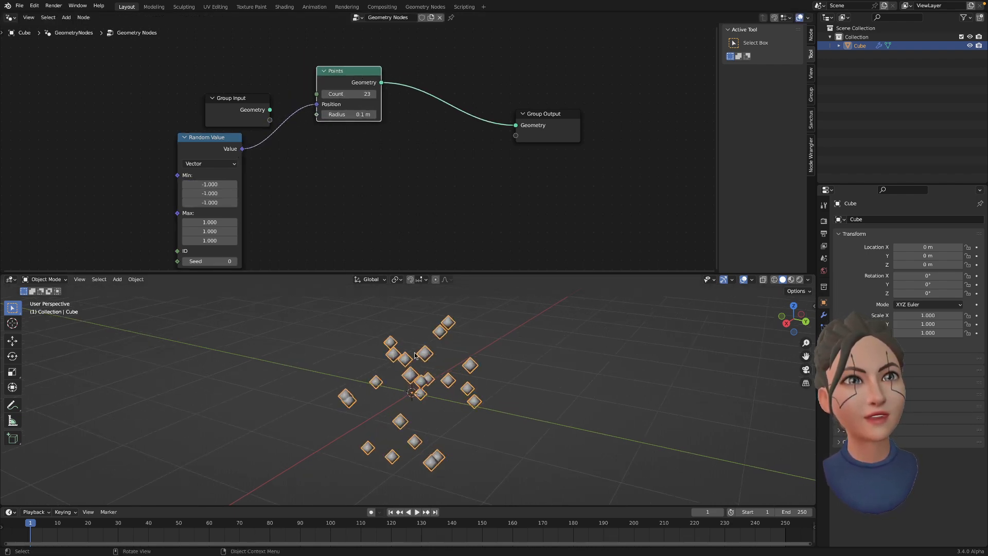
Step: Set the Random Value seed to 202 and the Points count to 366
drag(211, 262, 236, 262)
mouse_move(354, 94)
mouse_down()
mouse_move(432, 94)
mouse_move(340, 93)
mouse_move(361, 94)
mouse_up()
scroll(476, 188, down, 1)
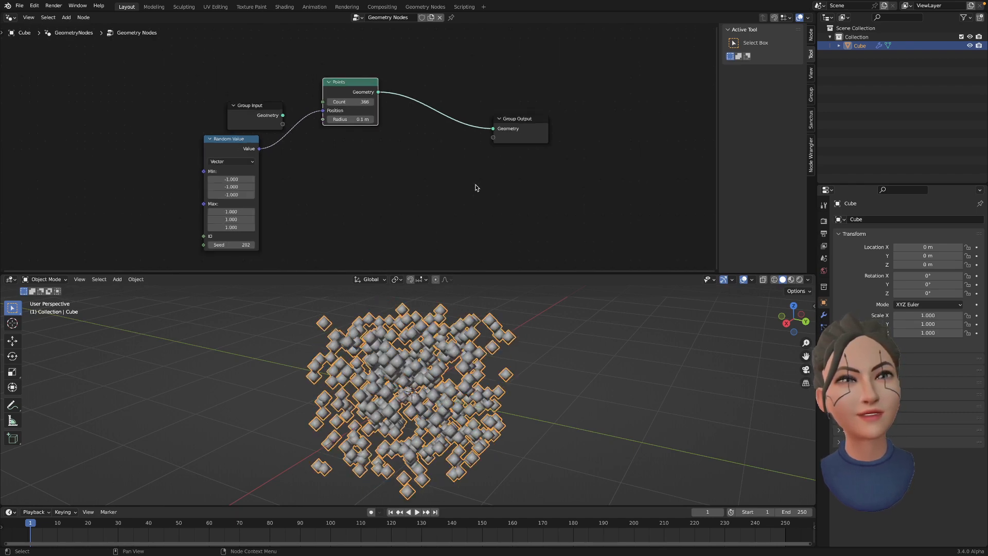
Step: Move Group Output farther from Points and place a new Noise Texture node below the Points node
drag(544, 129, 609, 144)
mouse_move(535, 344)
middle_down()
mouse_move(508, 344)
mouse_move(525, 343)
middle_up()
scroll(454, 180, down, 1)
key(shift+a)
click(454, 177)
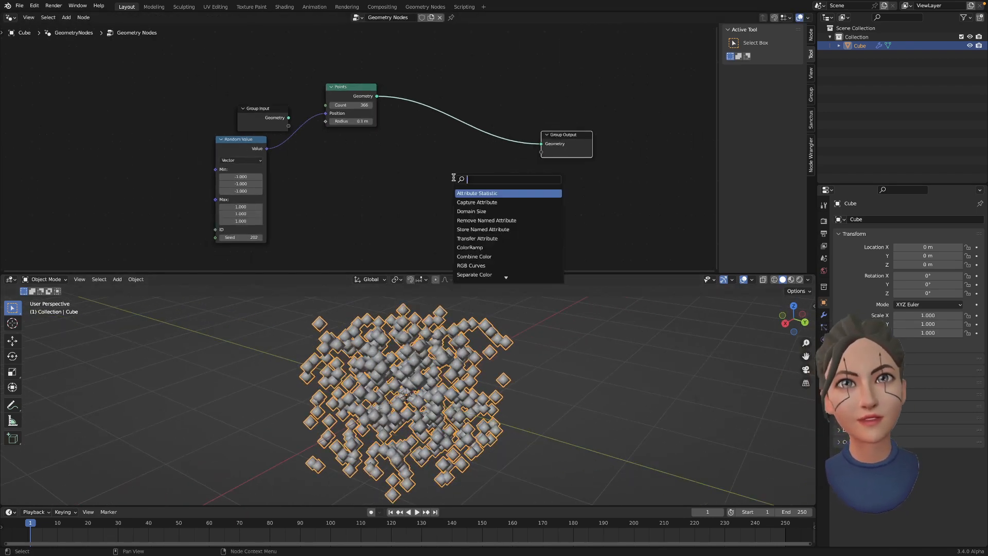
text(noise)
key(Down)
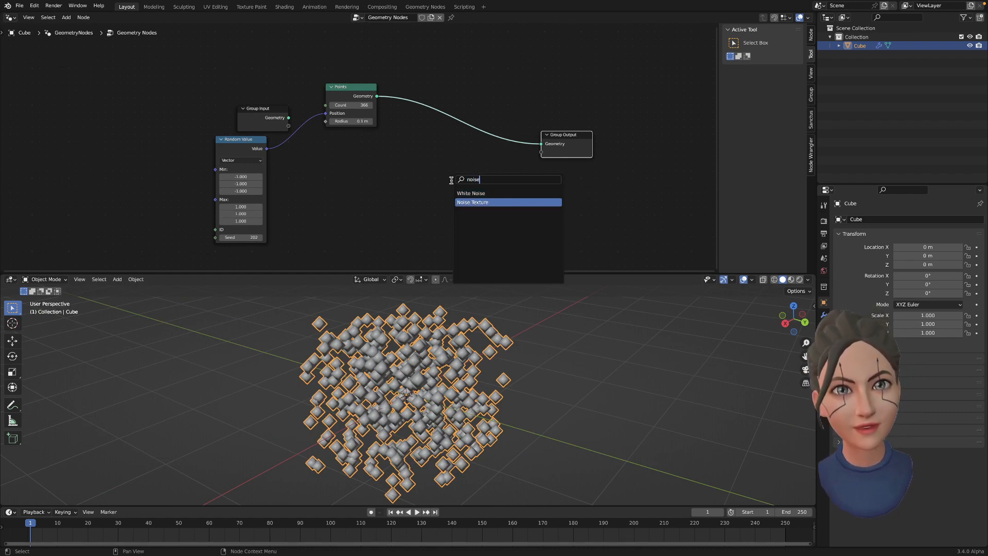
key(Return)
click(363, 197)
Step: Add a Vector Math Add node after the Noise Texture, feed it the noise Color and set its second vector to -0.5 on all axes
key(shift+a)
click(403, 186)
text(vec)
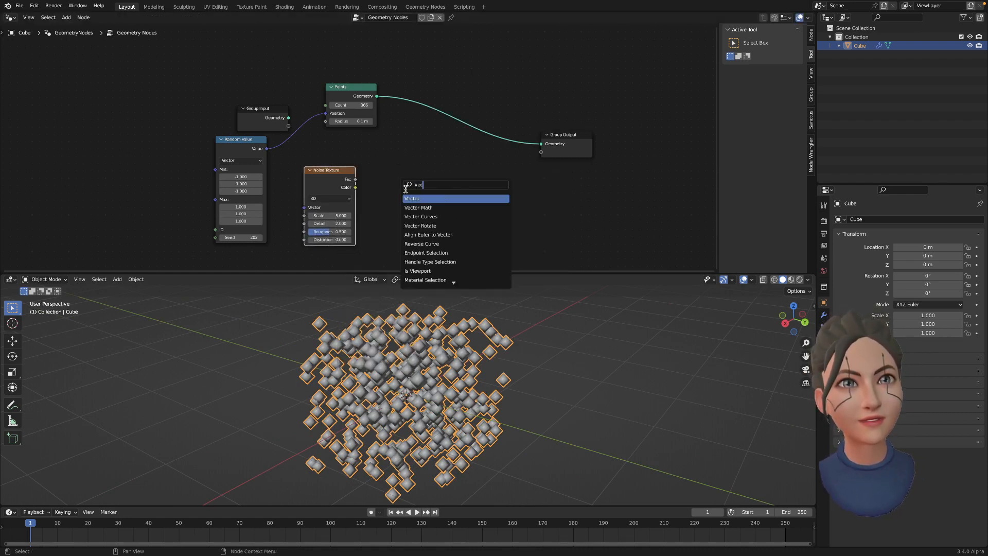
click(413, 207)
click(382, 175)
middle_drag(382, 175, 384, 153)
drag(357, 166, 410, 144)
click(407, 182)
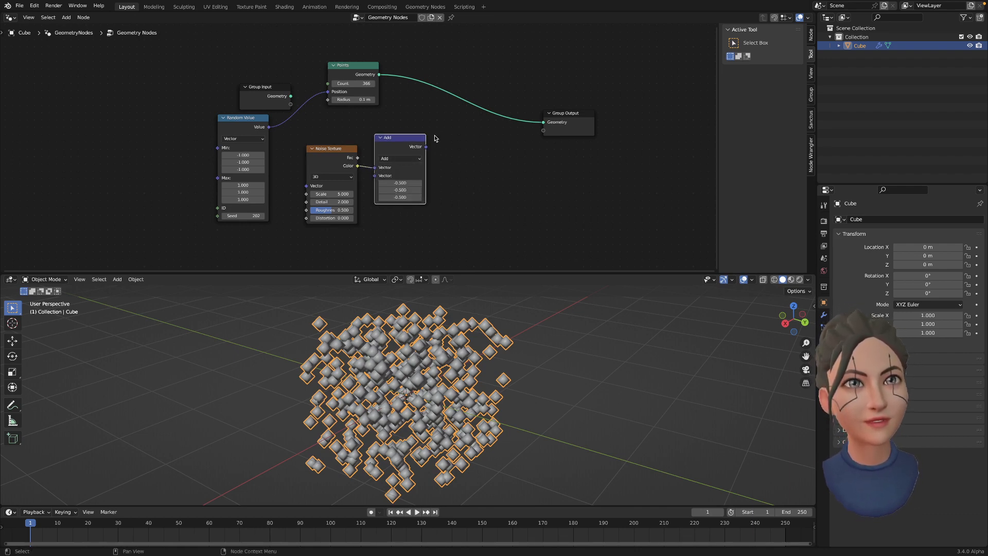
Step: Try to offset the points with a Transform node whose Translation is driven by the noise Add node
key(shift+a)
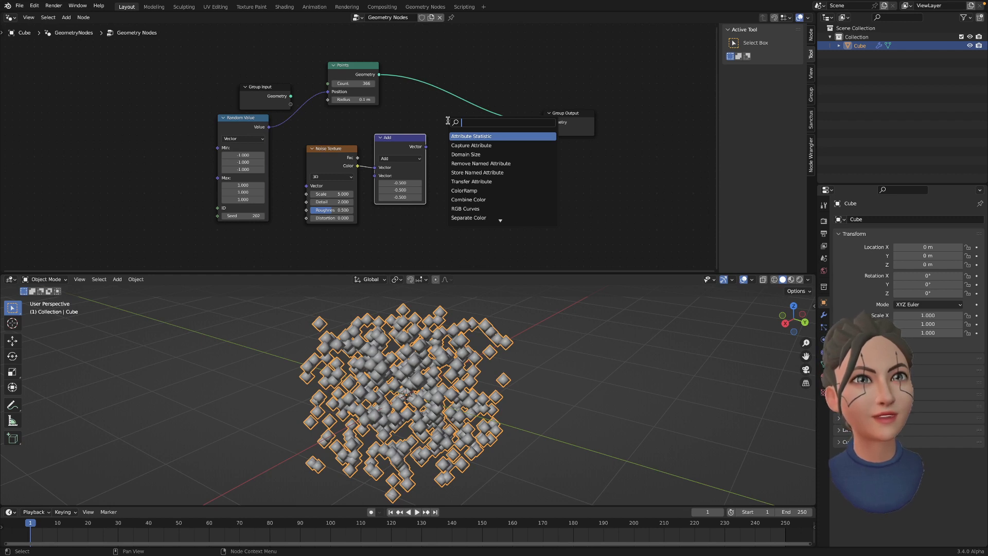
text(transform)
key(Return)
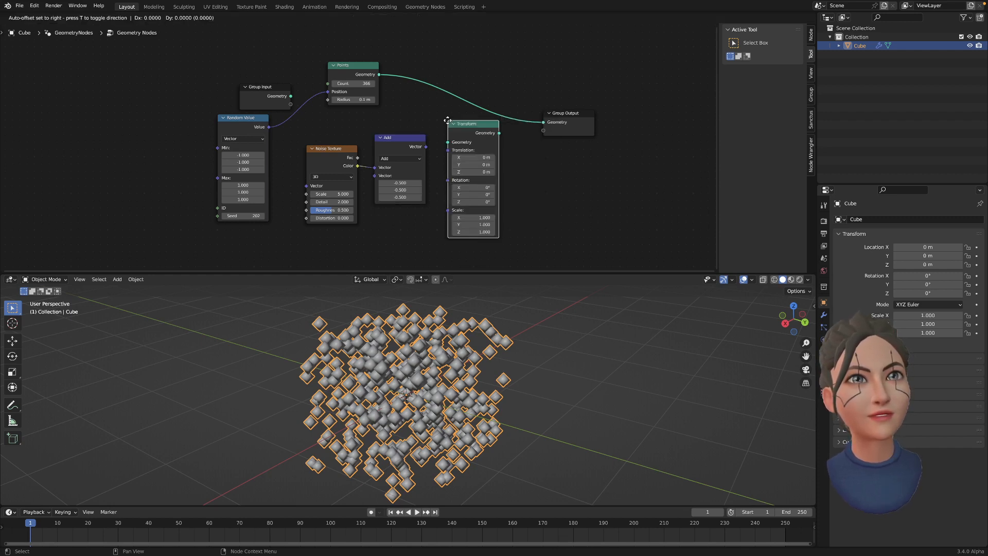
click(428, 64)
drag(400, 144, 475, 86)
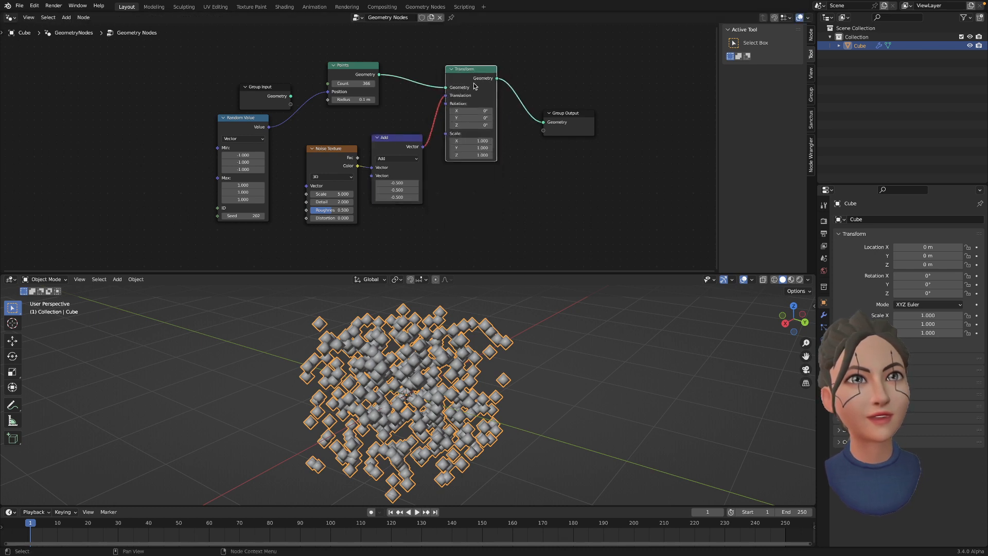
key(x)
Step: Make room before Points and insert a Vector Math Add node on the link from Random Value to Position
drag(363, 67, 624, 110)
drag(434, 78, 488, 62)
click(431, 98)
key(shift+a)
text(svec)
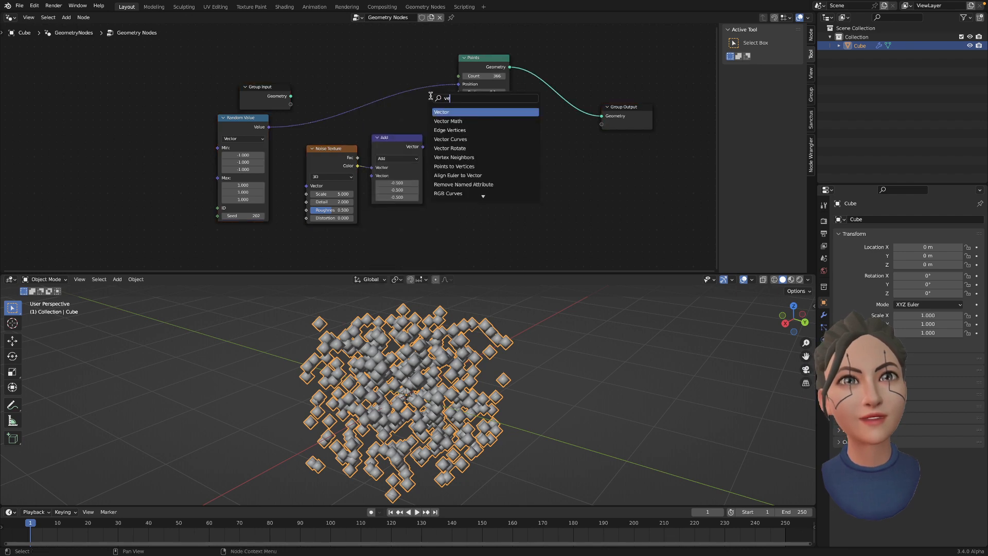
click(439, 120)
click(432, 98)
drag(431, 97, 391, 98)
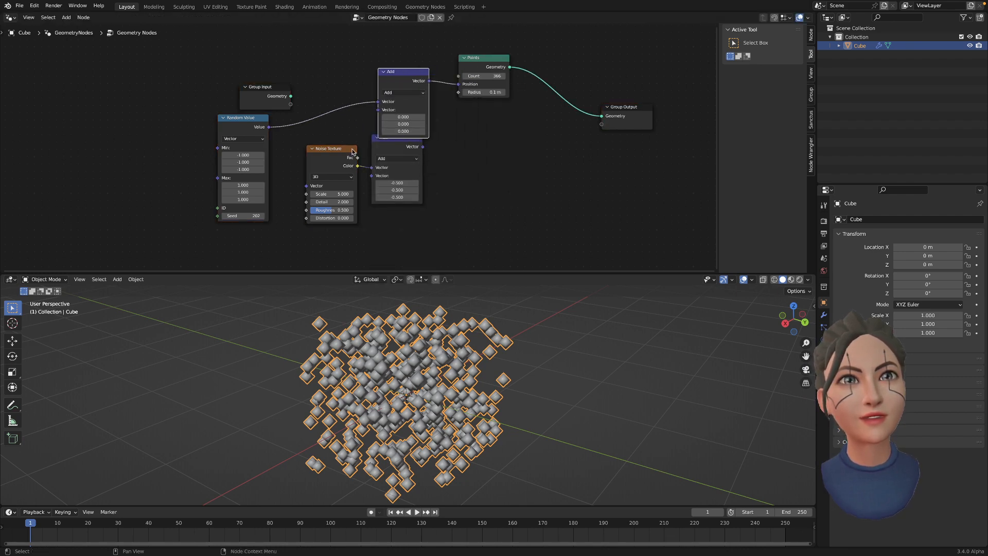
Step: Connect the noise Add node to the new Add node's second vector and rearrange the Random Value, Noise Texture and Add nodes
drag(332, 149, 300, 151)
drag(394, 138, 379, 110)
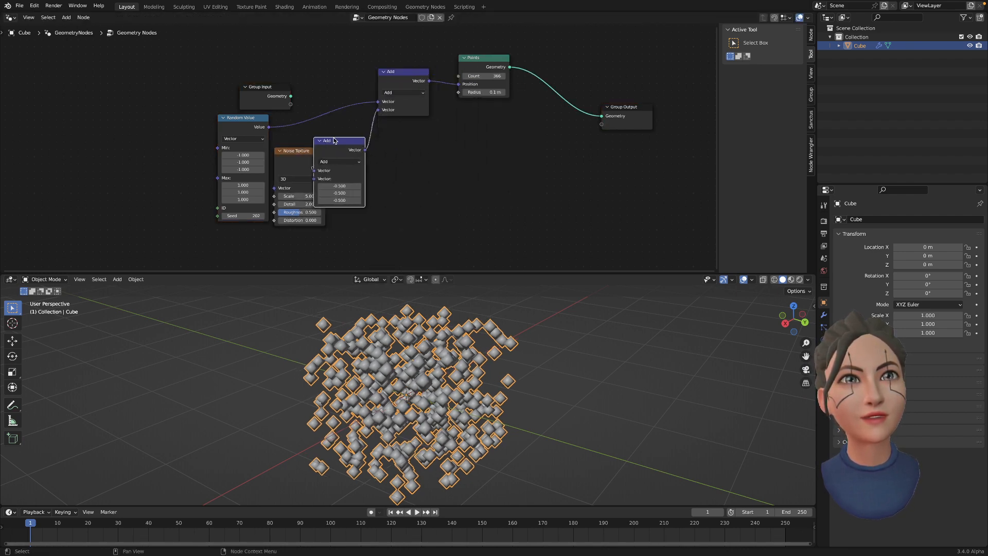
drag(304, 153, 296, 149)
drag(252, 119, 231, 108)
drag(278, 149, 263, 143)
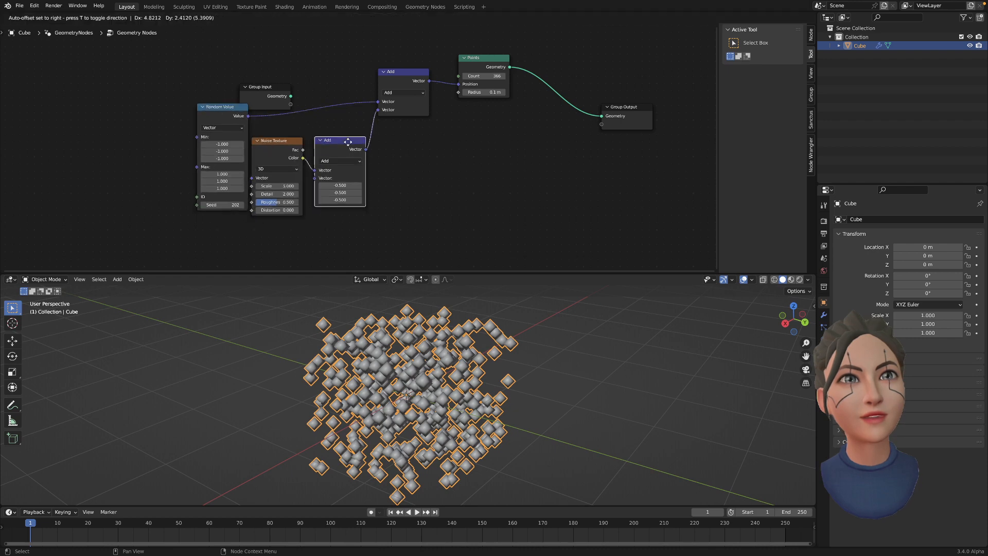
drag(340, 141, 338, 139)
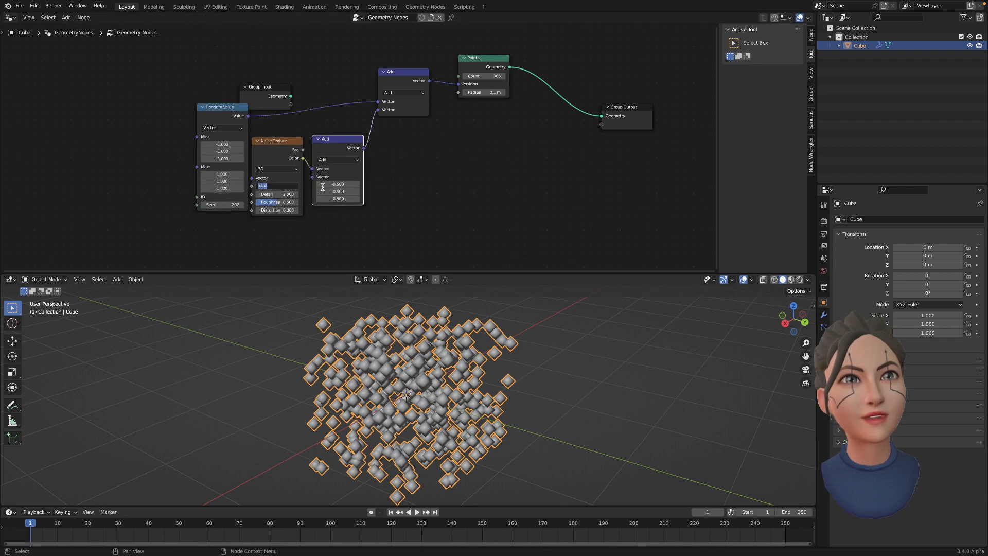
drag(412, 80, 415, 80)
click(339, 149)
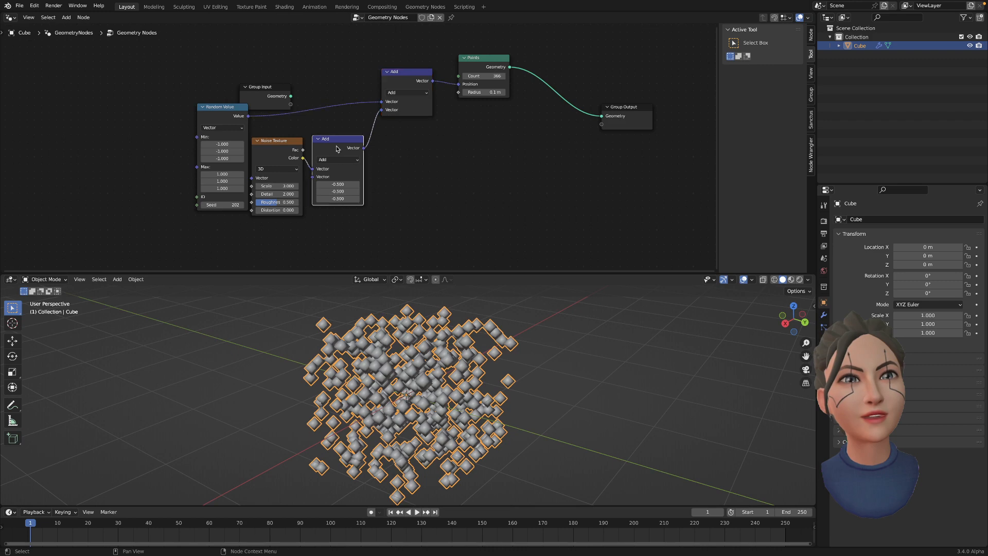
key(shift+a)
key(Escape)
drag(288, 186, 309, 187)
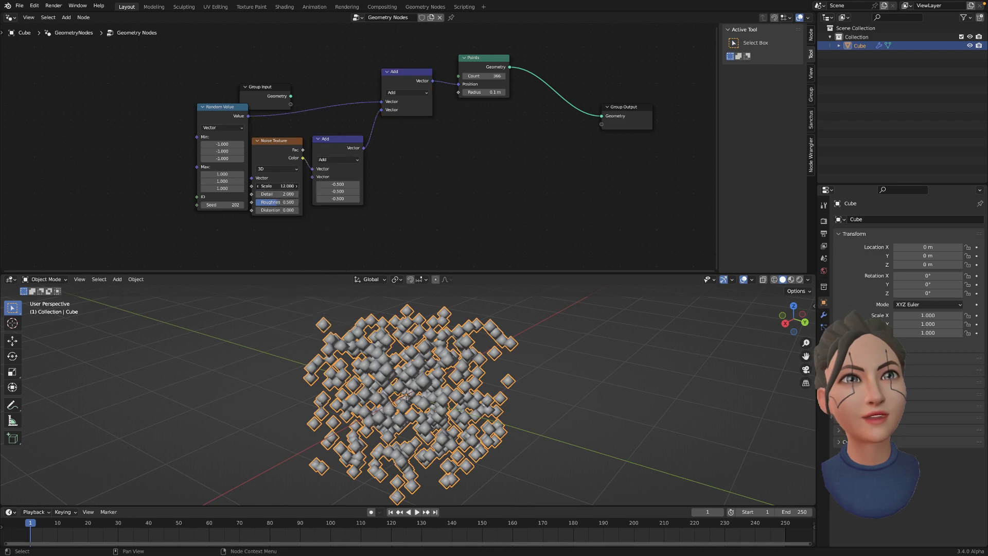
Step: Set the Random Value seed to 284 and the Points count to 168
drag(408, 90, 415, 89)
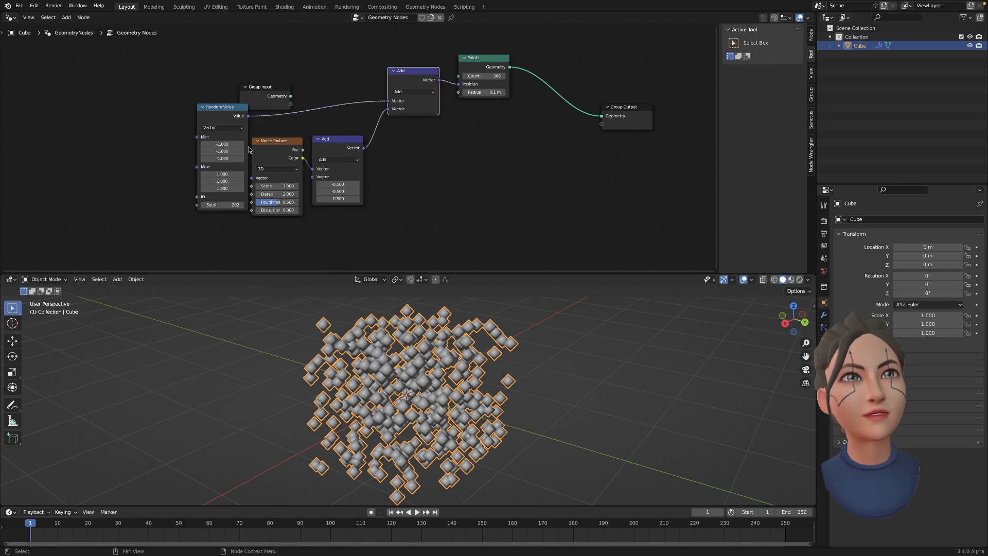
drag(224, 205, 245, 205)
drag(485, 76, 447, 75)
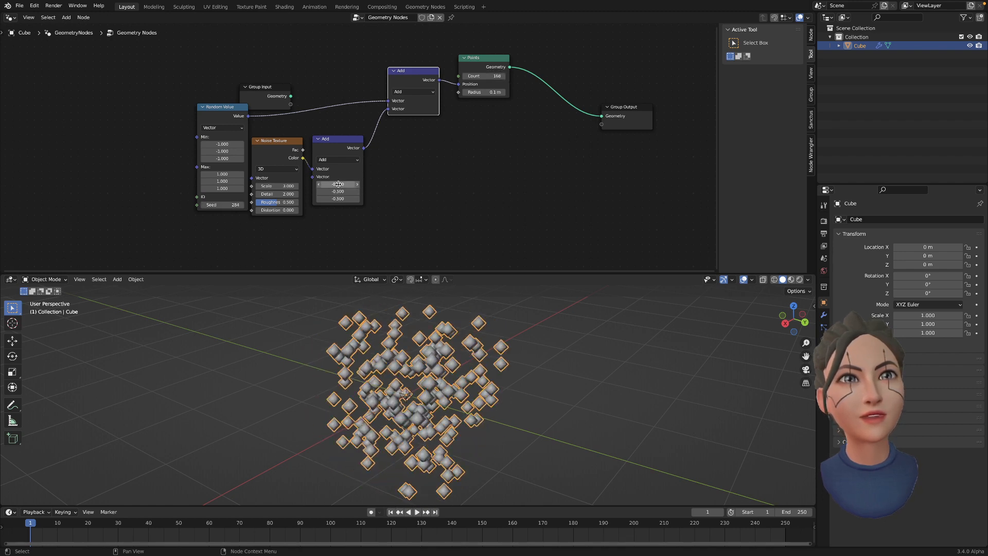
Step: Change the Vector Math node feeding Points to Multiply and raise the Noise Texture scale to 13.4
click(408, 93)
click(412, 117)
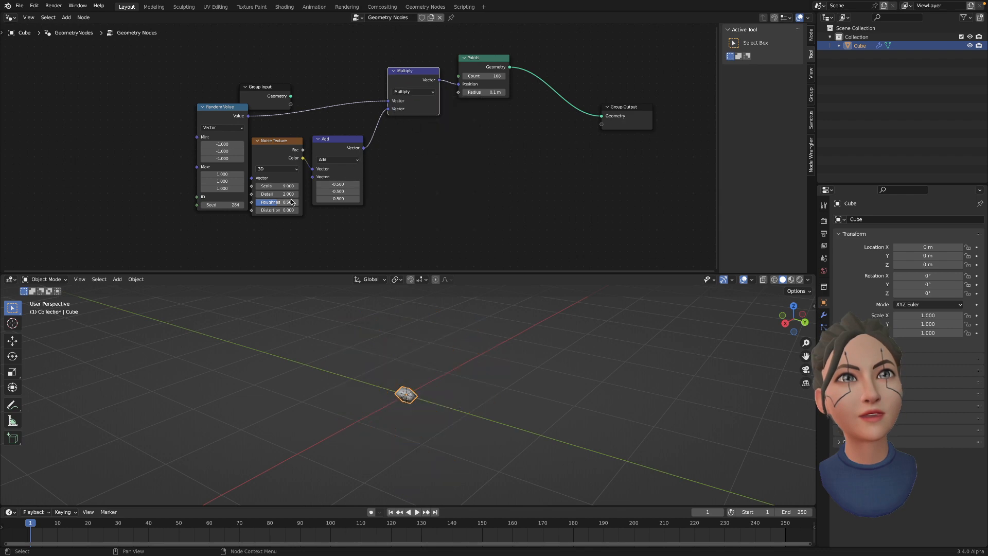
key(space)
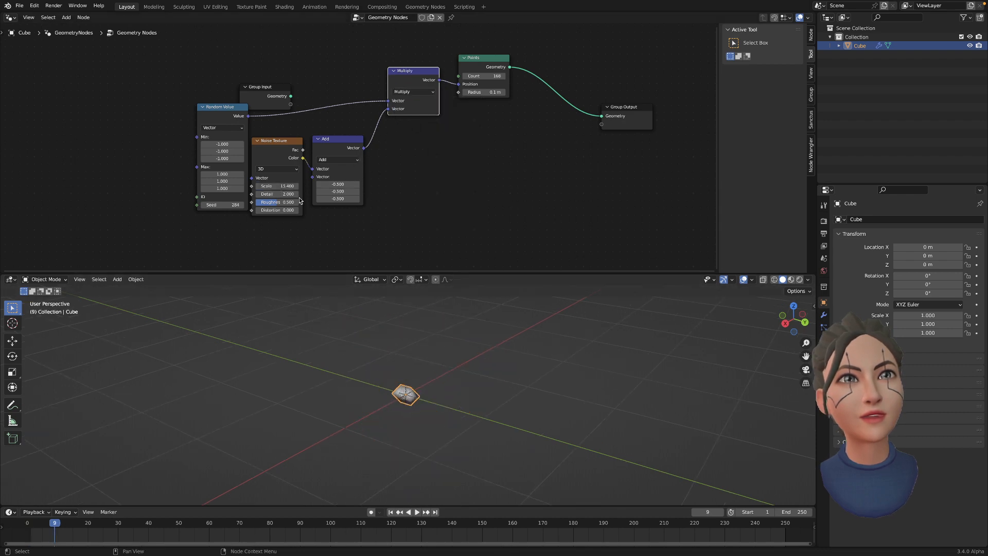
Step: Switch the Noise Texture to 4D
click(275, 169)
click(277, 172)
click(277, 205)
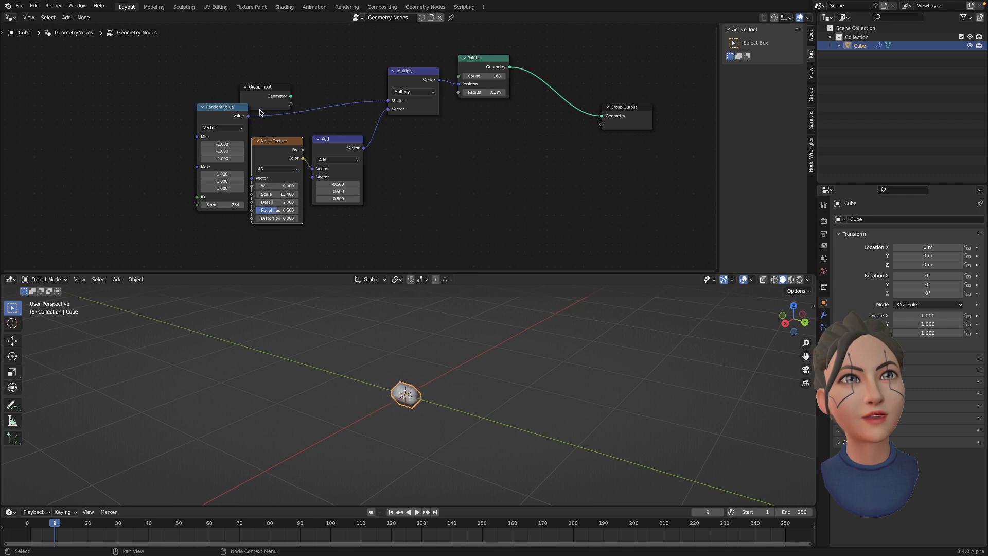
Step: Set the Noise Texture W to 20.8 and scale to 1, and space out the Group Input, Noise Texture, Add and Random Value nodes
drag(275, 87, 319, 56)
scroll(279, 187, up, 2)
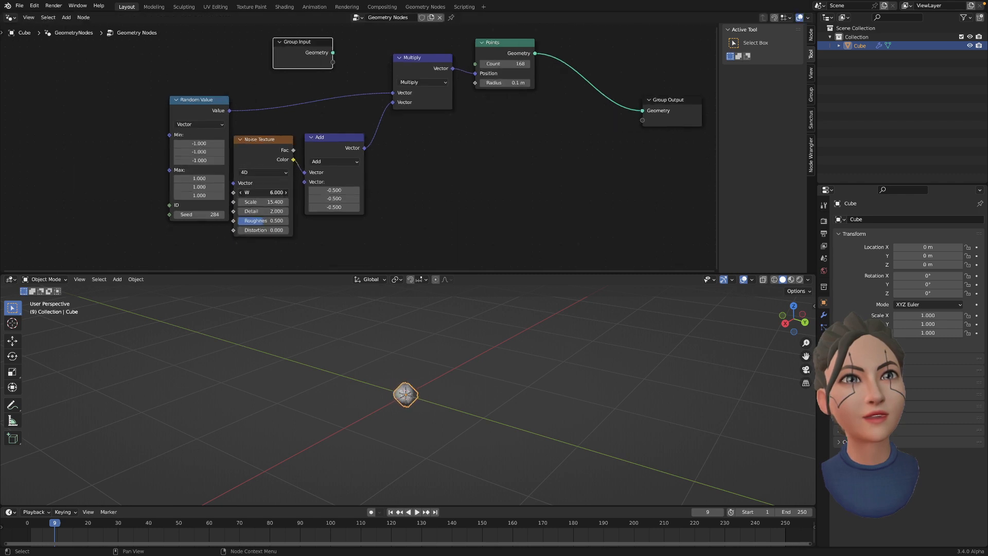
drag(262, 192, 329, 193)
key(Return)
scroll(363, 163, up, 1)
drag(335, 142, 350, 123)
drag(256, 148, 263, 154)
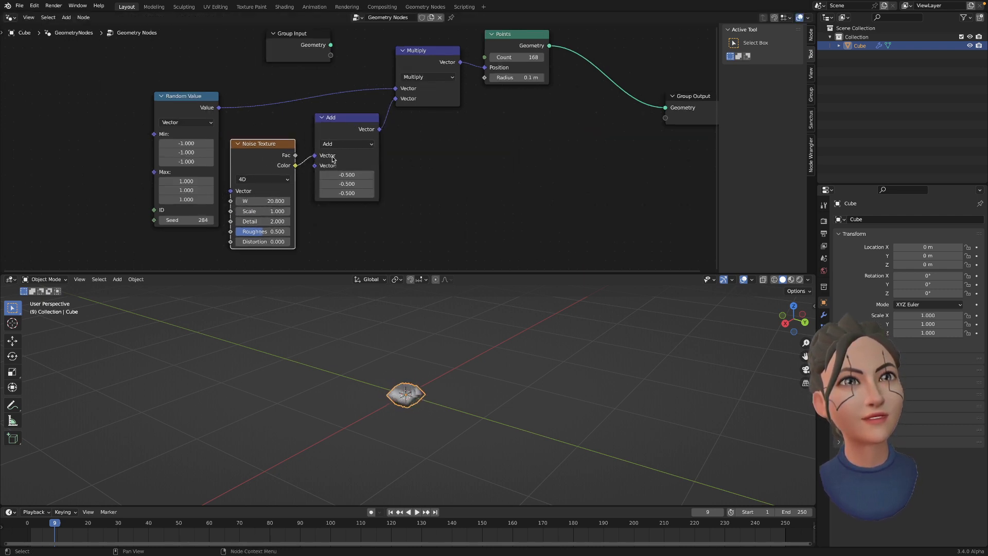
drag(178, 103, 178, 95)
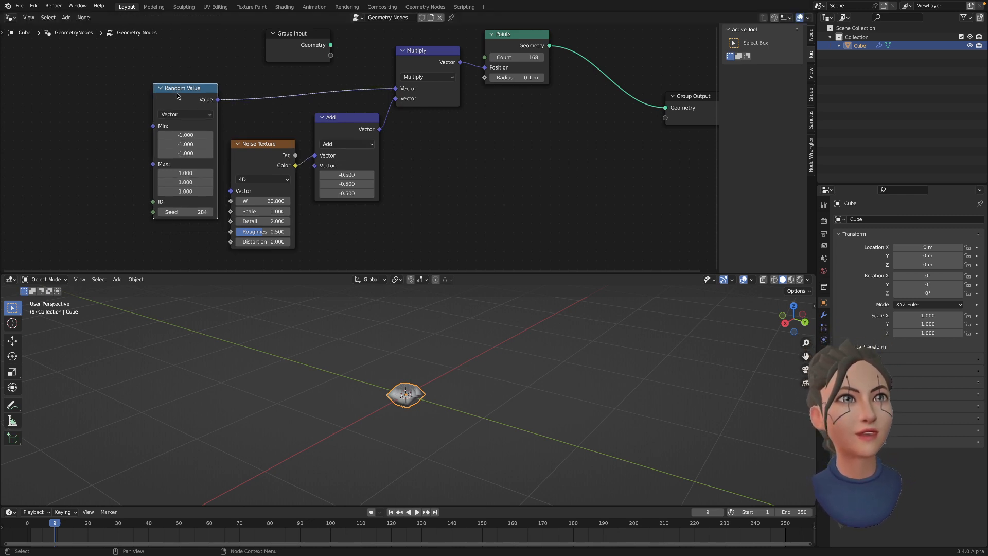
middle_drag(460, 111, 419, 117)
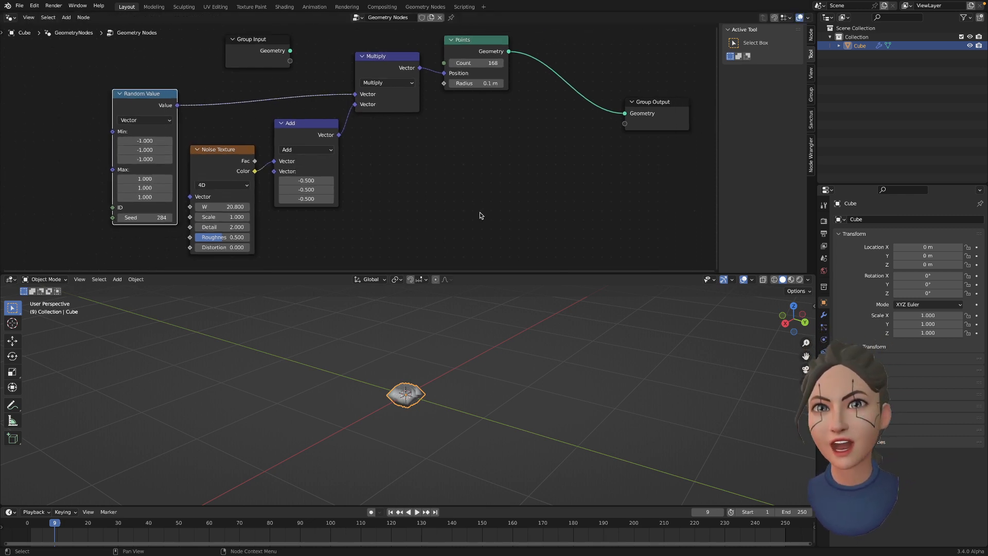
Step: Set the Points radius to 0.06 m
mouse_move(468, 84)
mouse_down()
mouse_move(510, 85)
mouse_move(464, 85)
mouse_up()
scroll(468, 380, up, 4)
middle_drag(470, 355, 487, 305)
Step: Disconnect the noise link from the Multiply node feeding Points and change that node's operation to Add
drag(354, 104, 374, 142)
click(388, 82)
click(381, 62)
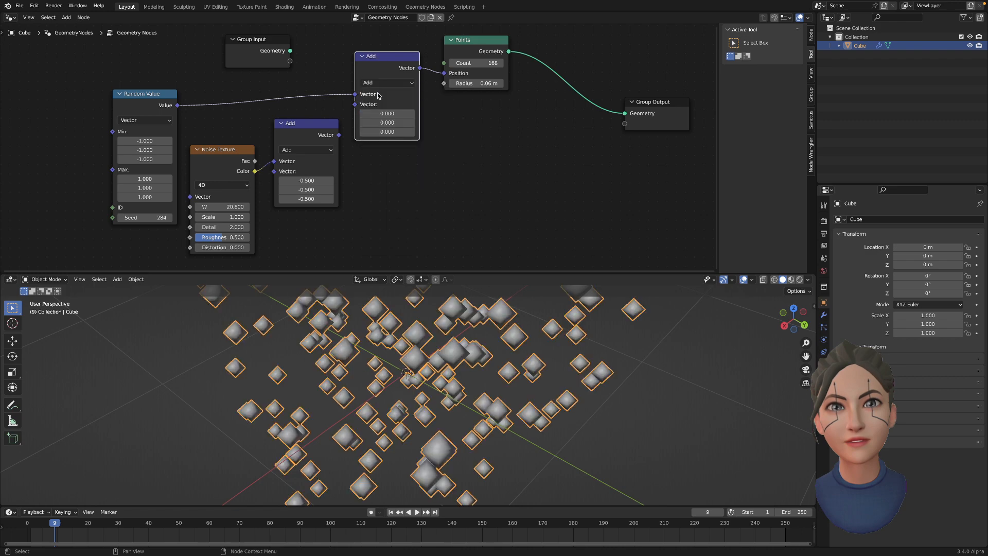
Step: Set the Noise Texture W to 34.6 and connect the noise Add node to the second vector of the Add node feeding Points
scroll(483, 398, down, 3)
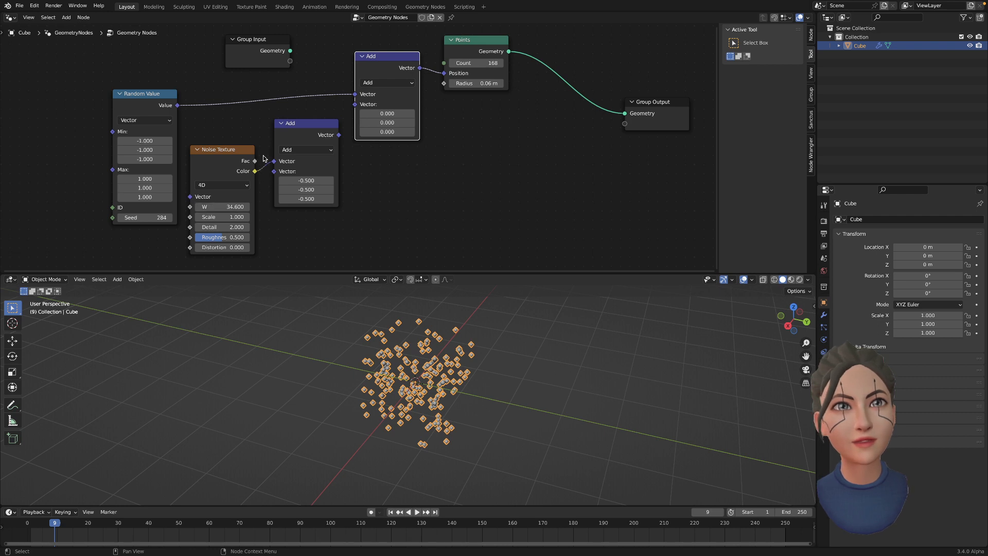
drag(248, 157, 247, 147)
drag(339, 135, 359, 107)
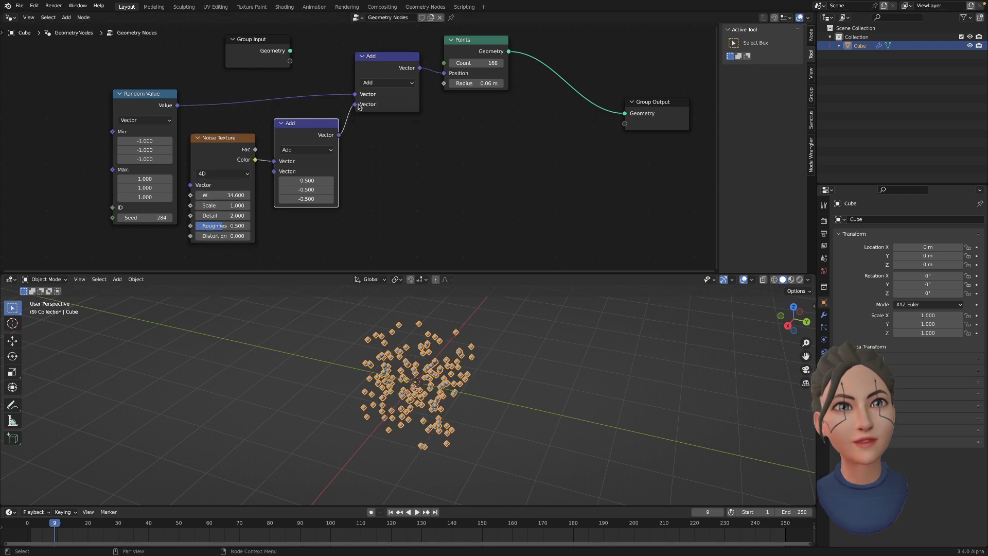
Step: Set the Noise Texture W to 45.4 and rearrange the Group Input, Random Value and Noise Texture nodes, placing Group Input beside Random Value
mouse_move(232, 195)
mouse_down()
mouse_move(263, 195)
mouse_move(216, 195)
mouse_move(232, 194)
mouse_up()
drag(153, 101, 152, 92)
drag(265, 49, 138, 135)
scroll(153, 155, down, 2)
middle_drag(155, 158, 187, 90)
key(b)
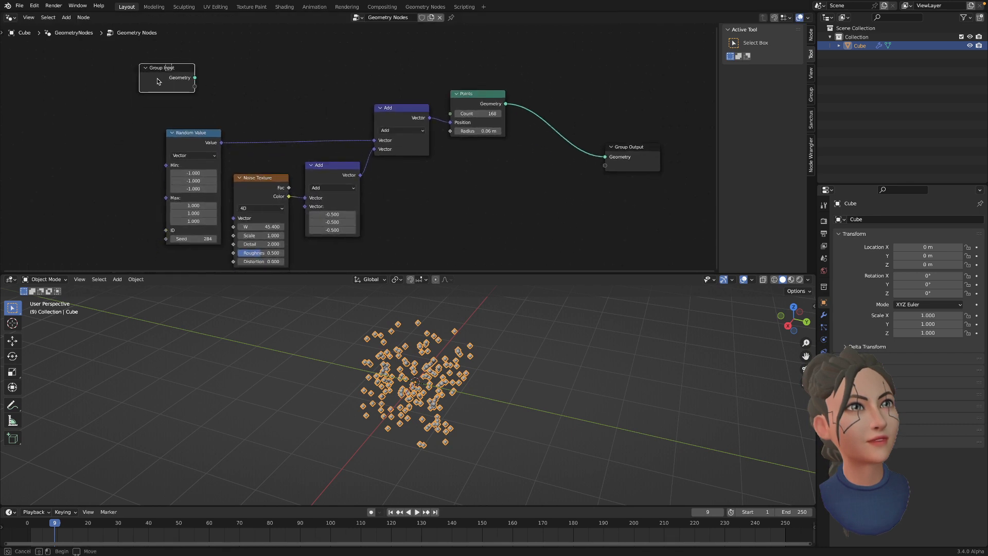
drag(156, 79, 125, 147)
middle_drag(125, 147, 138, 108)
drag(180, 46, 136, 111)
scroll(206, 129, up, 1)
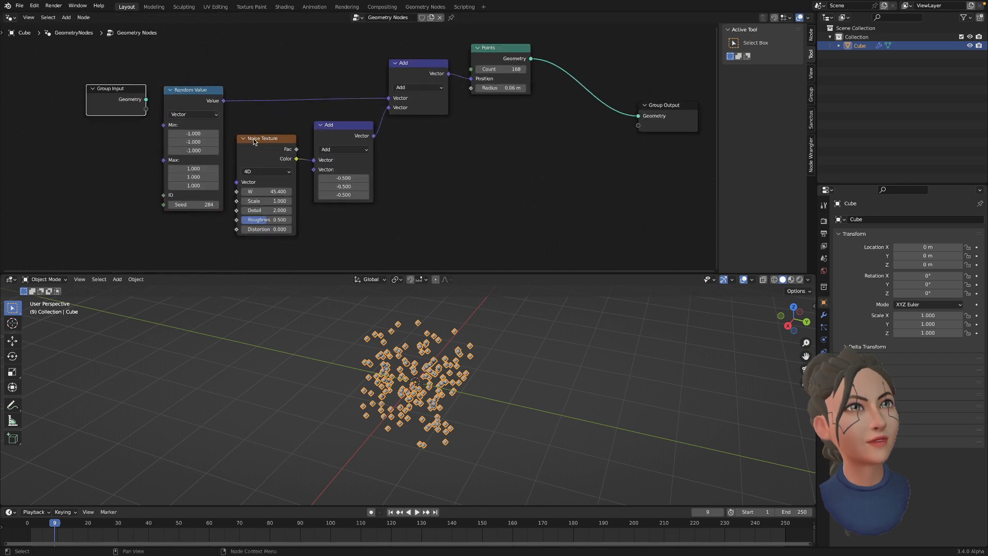
drag(254, 140, 254, 130)
drag(202, 93, 198, 81)
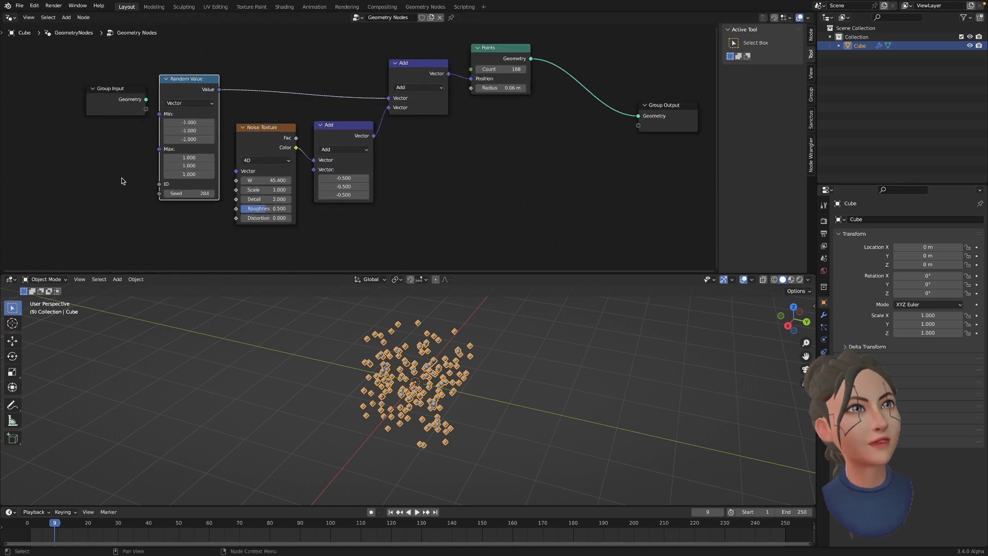
Step: Add a Position node below Random Value and connect it to the Noise Texture's Vector input
key(shift+a)
text(spos)
key(Return)
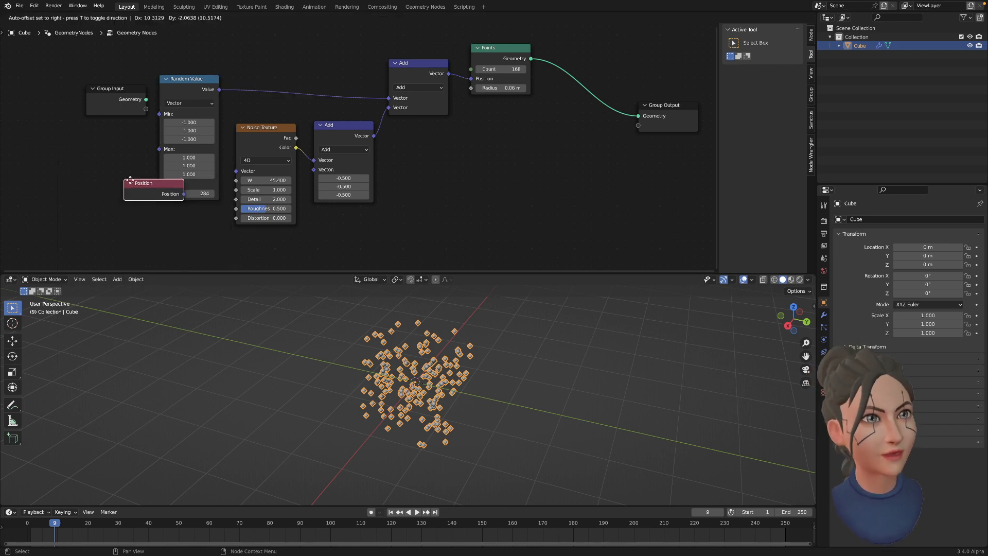
click(102, 200)
drag(157, 214, 309, 182)
key(g)
click(192, 230)
Step: Reposition the Add and Noise Texture nodes and set the Noise Texture W to 64.4
drag(352, 129, 358, 137)
drag(418, 64, 419, 54)
drag(347, 142, 342, 131)
drag(261, 149, 261, 180)
middle_drag(262, 180, 262, 149)
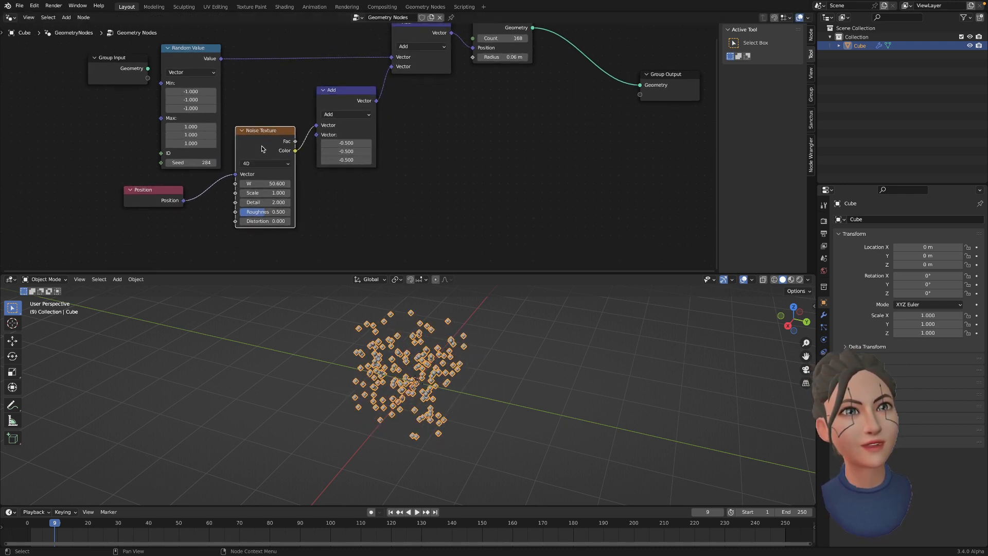
drag(266, 184, 313, 184)
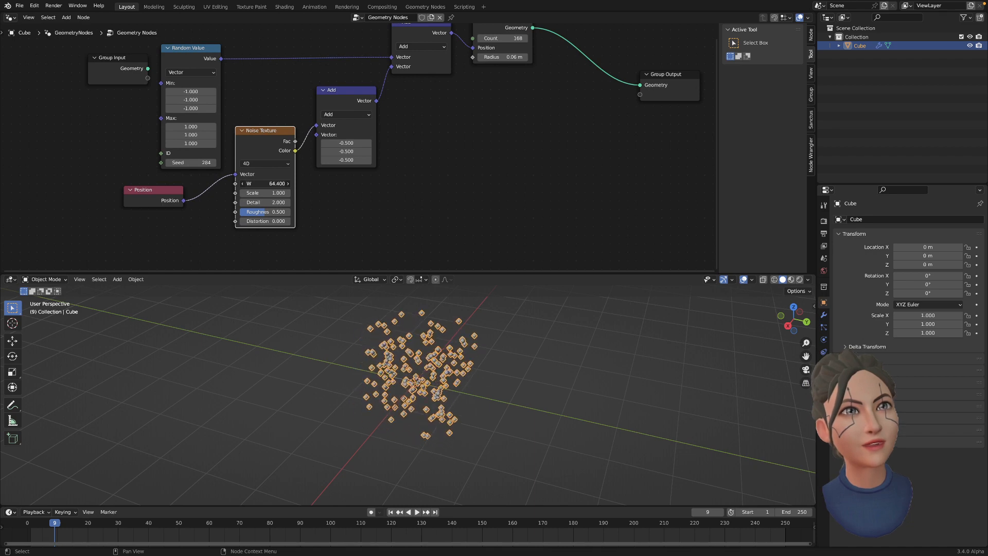
Step: Save the file to the Desktop as noise_test_001.blend
click(18, 7)
click(45, 73)
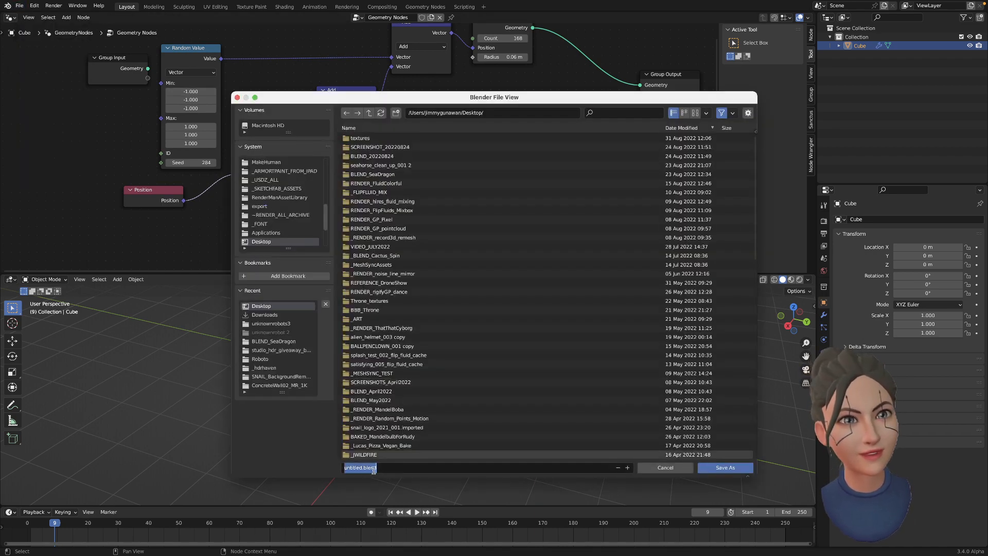
text(n)
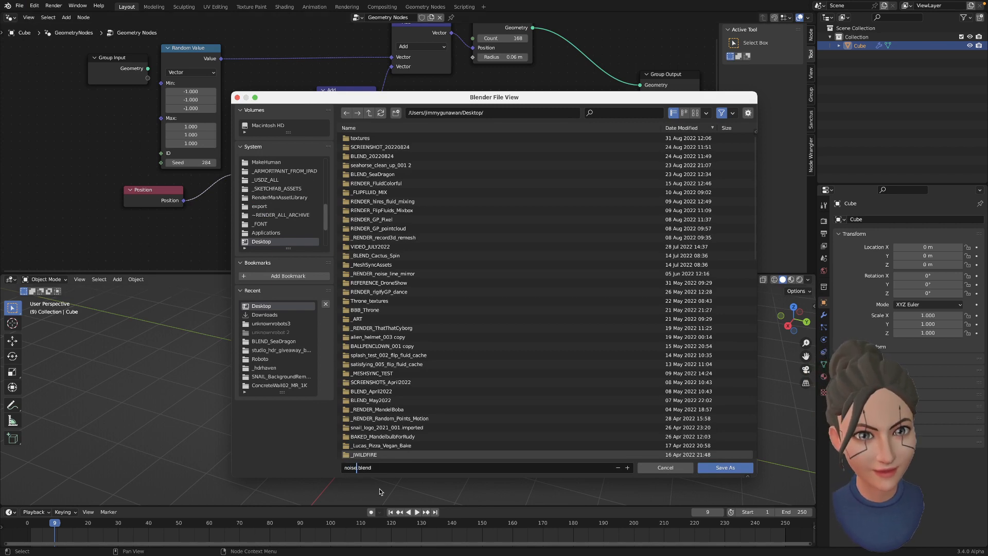
text(oise_test_001)
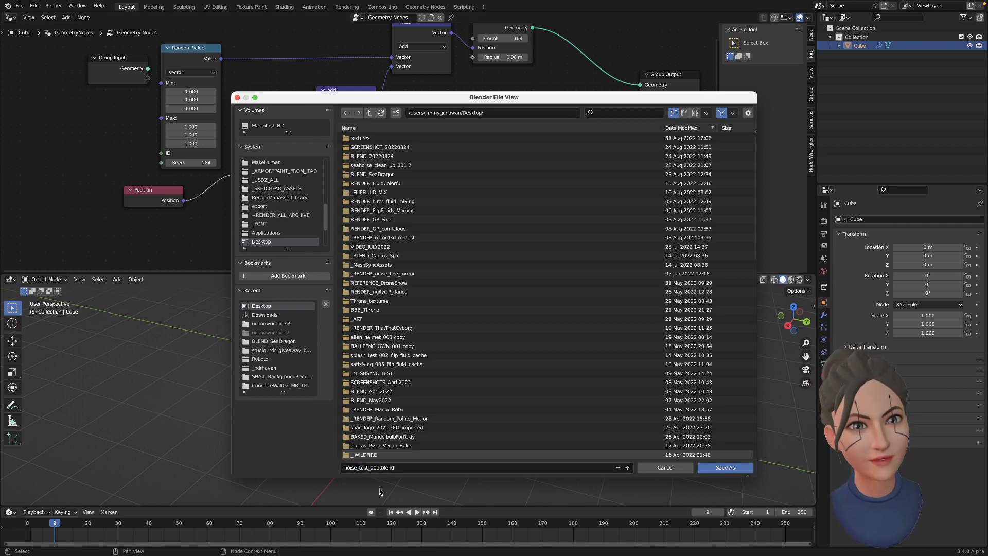
click(721, 468)
Step: Connect the Random Value output to the Noise Texture's Vector input, set W to 80, and realign the Noise Texture and Add nodes
middle_drag(393, 126, 427, 156)
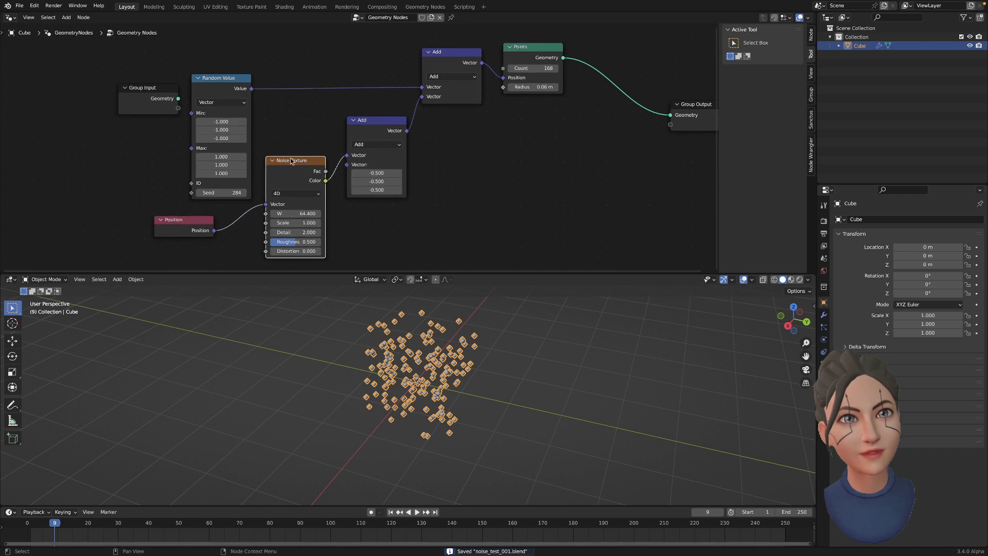
drag(301, 160, 312, 131)
drag(382, 133, 391, 141)
drag(252, 88, 330, 184)
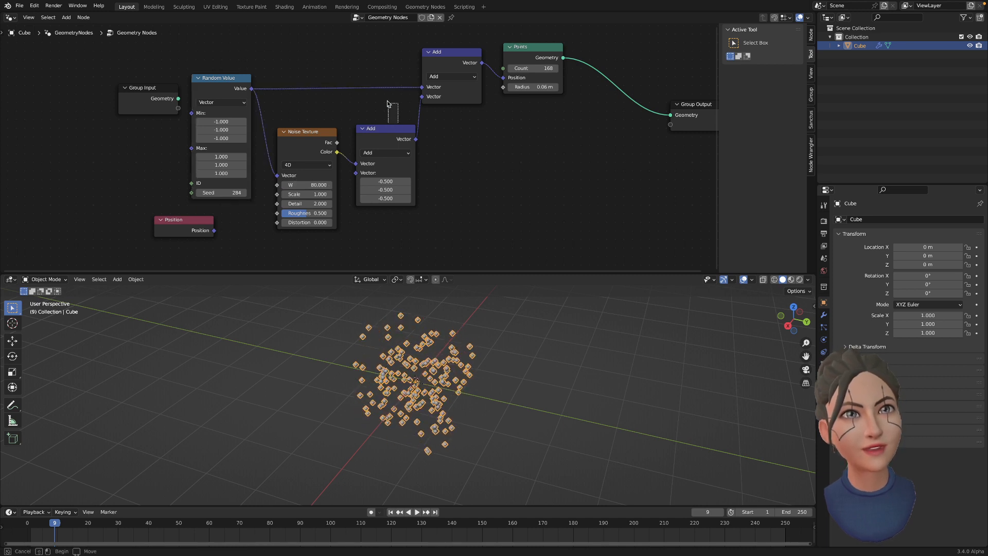
drag(384, 129, 380, 107)
drag(313, 133, 305, 136)
Step: Delete the Position node and tidy the Random Value, Add and Noise Texture nodes
click(203, 221)
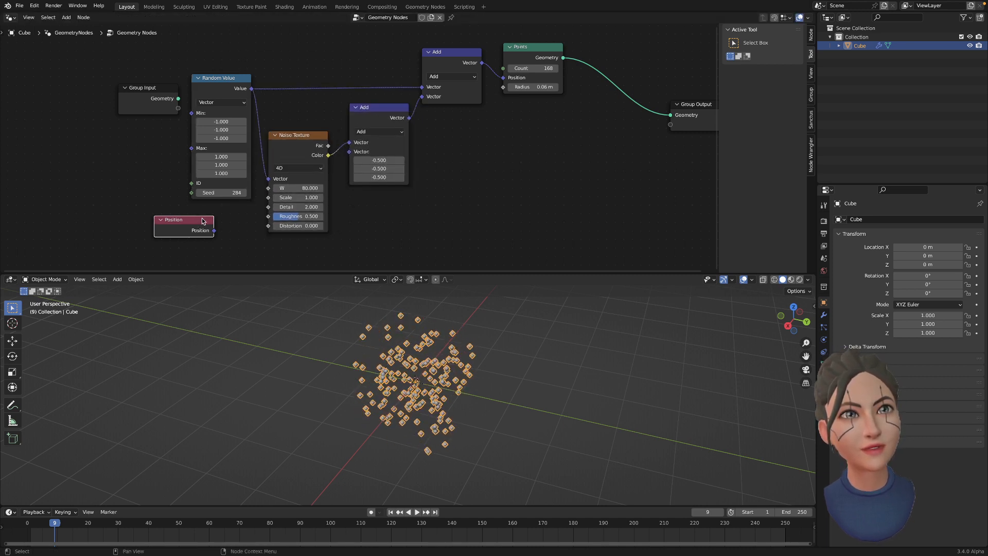
key(x)
click(220, 78)
drag(220, 78, 220, 76)
drag(366, 108, 366, 101)
drag(315, 136, 322, 118)
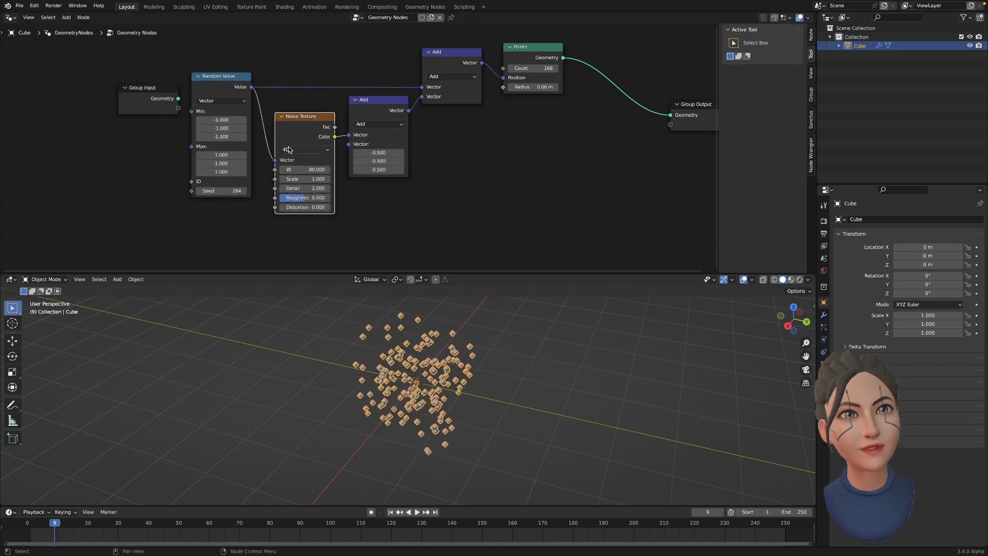
Step: Set the Noise Texture W to 86.28 and scale to 0.94, and move the final Add node further from the noise nodes
mouse_move(298, 169)
shift+mouse_down()
mouse_move(355, 179)
mouse_move(289, 180)
mouse_move(304, 179)
shift+mouse_up()
click(398, 102)
drag(450, 64, 489, 45)
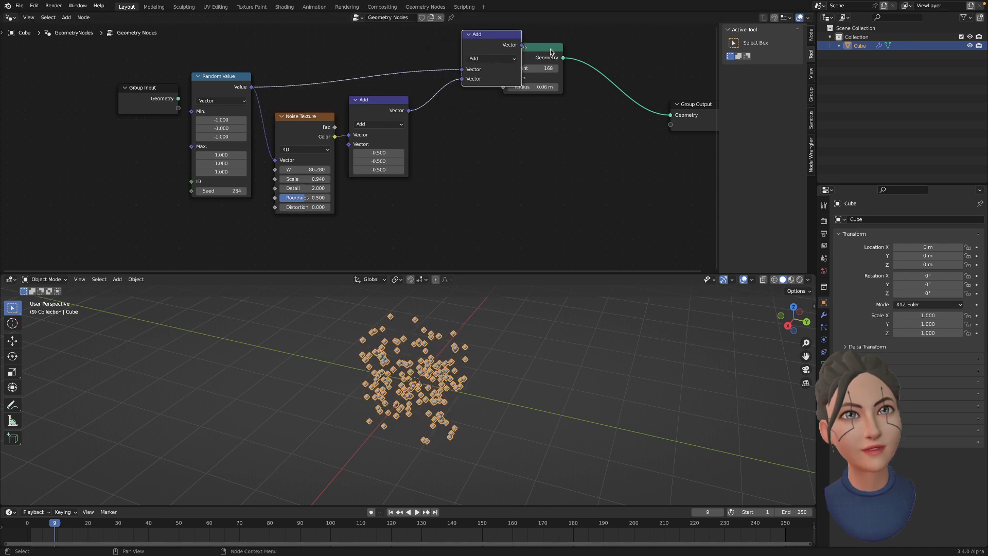
Step: Duplicate the -0.5 Add node onto the link to the final Add node and make it a Multiply by 6.78 on all axes
click(398, 99)
key(shift+d)
click(490, 90)
click(464, 116)
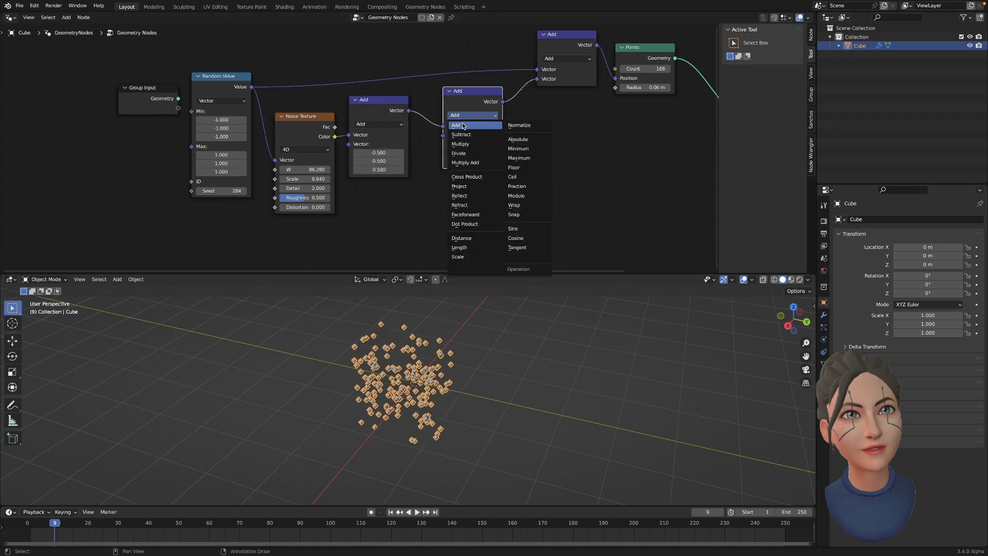
click(460, 144)
drag(465, 145, 576, 161)
Step: Set the Noise Texture W to 100.08 and briefly play the animation
drag(303, 169, 385, 170)
key(space)
key(space)
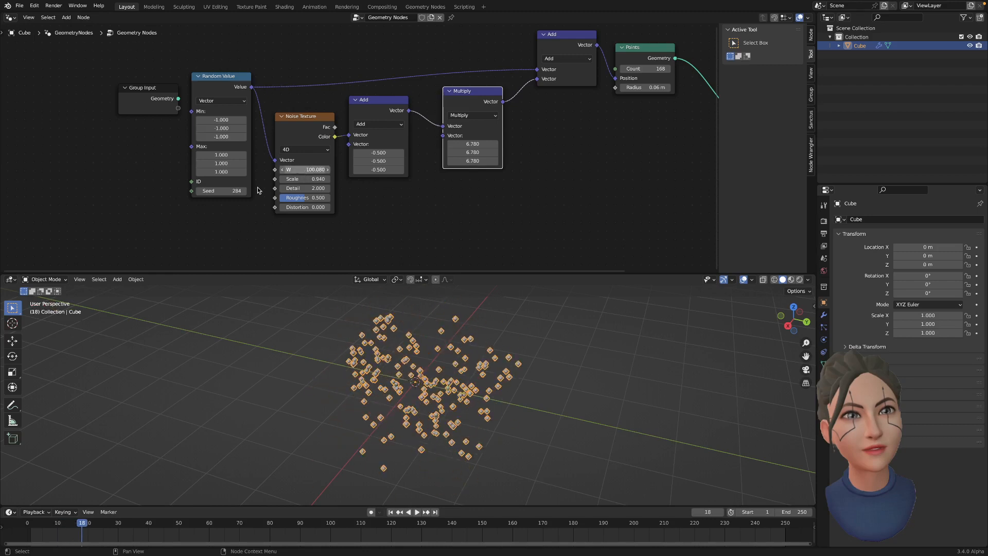
Step: Add a Scene Time node, connect its Frame output to the Noise Texture W, and play the animation
key(shift+a)
text(time)
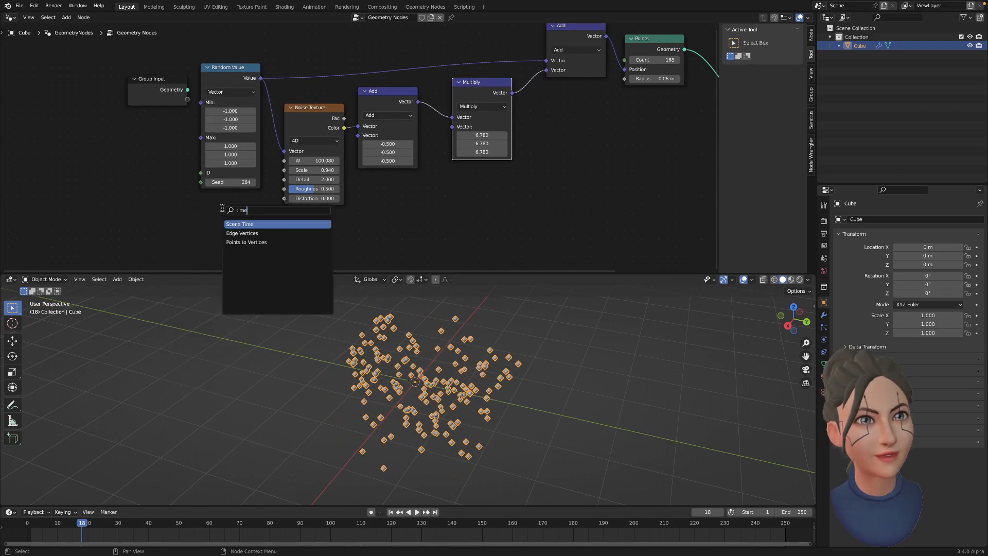
key(Return)
click(188, 202)
drag(245, 222, 260, 220)
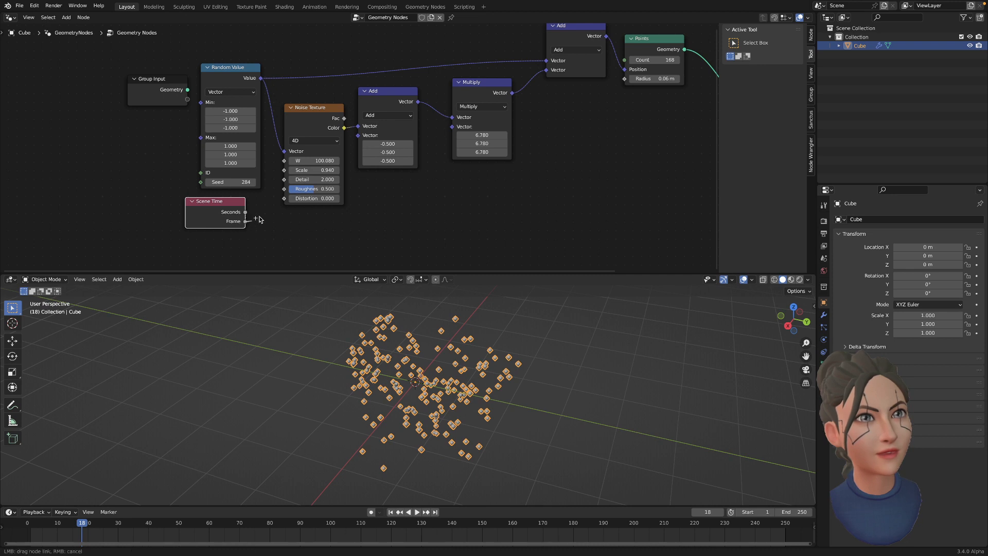
drag(285, 163, 285, 161)
key(space)
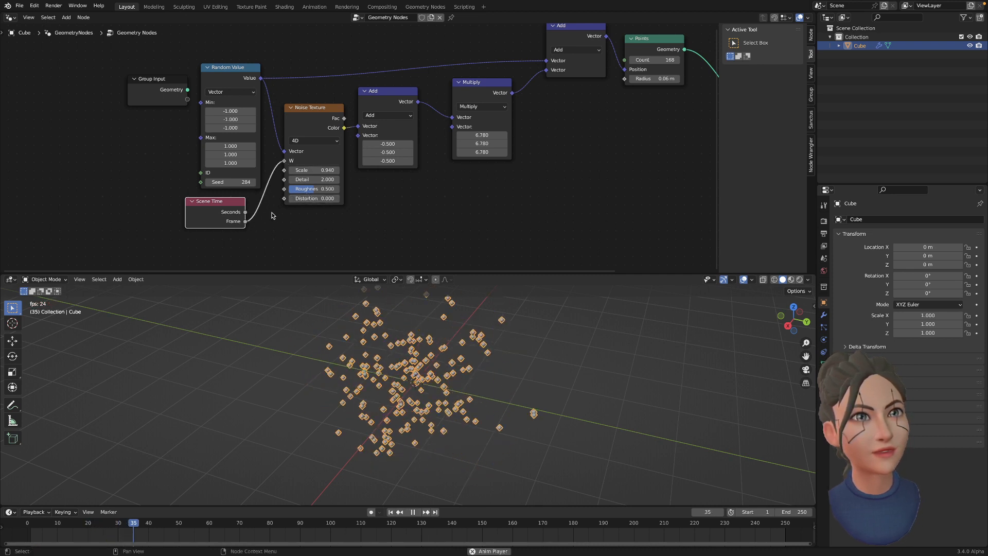
Step: Set the Multiply vector to 1.74 on all axes and drive the Noise Texture W with Scene Time Seconds, playing the animation
key(Escape)
drag(482, 135, 461, 152)
drag(245, 212, 285, 161)
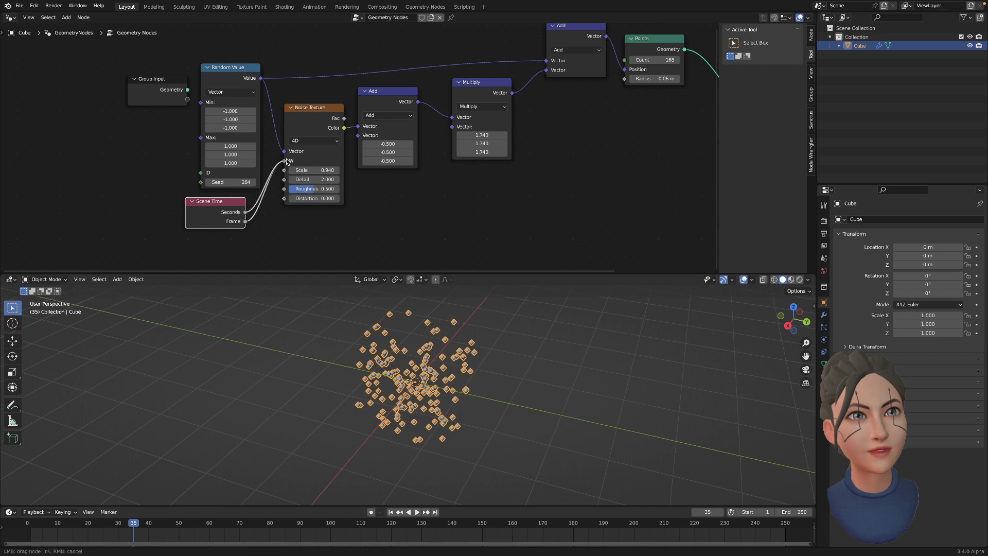
key(space)
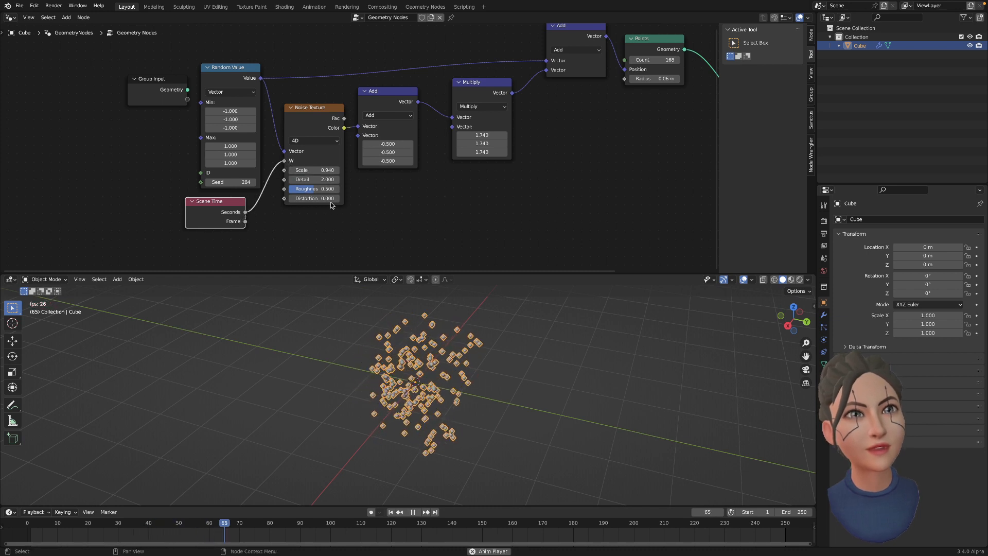
Step: Reposition the Random Value and noise Add nodes, set the Points radius to 0.2 m, and stop playback
drag(227, 74, 218, 61)
drag(382, 100, 382, 109)
scroll(387, 113, down, 2)
middle_drag(395, 117, 344, 135)
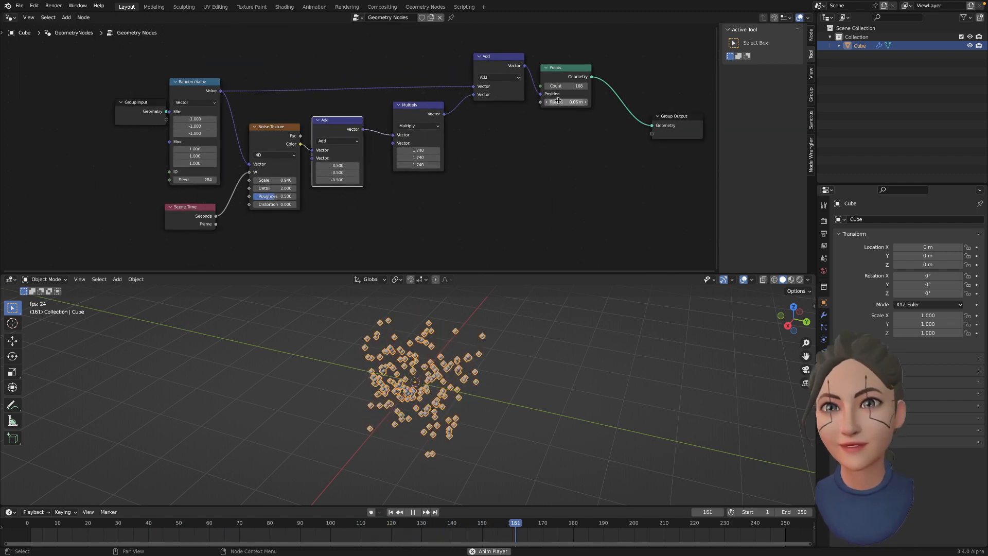
drag(557, 103, 588, 102)
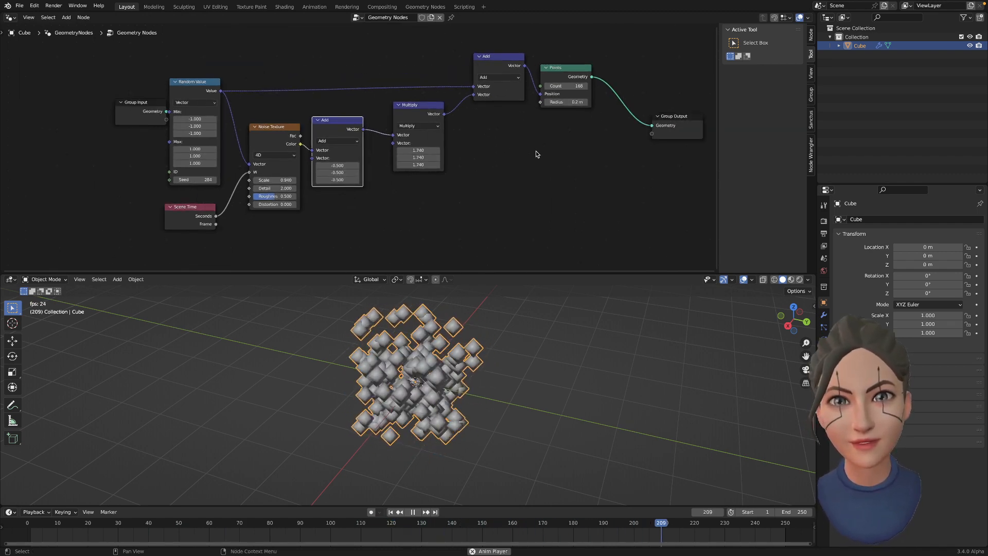
key(space)
Step: Save the file and move the Group Output node further away from Points
middle_drag(536, 151, 451, 150)
key(ctrl+s)
drag(590, 126, 622, 132)
mouse_move(466, 366)
middle_down()
mouse_move(436, 356)
mouse_move(467, 360)
middle_up()
middle_drag(469, 172, 439, 184)
Step: Change the render engine to Cycles and show the viewport in rendered shading
click(825, 221)
click(918, 220)
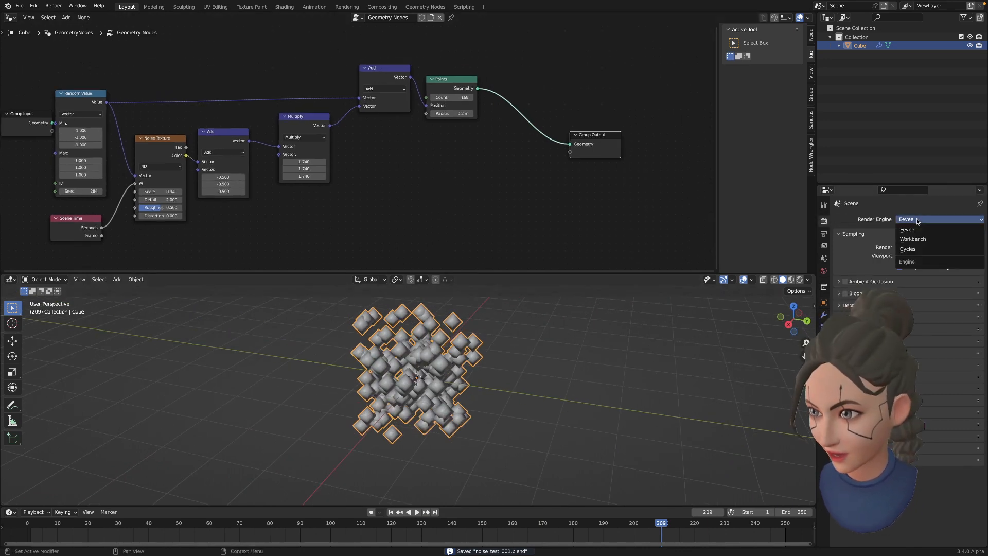
click(918, 248)
mouse_move(697, 345)
middle_down()
mouse_move(674, 346)
mouse_move(685, 344)
middle_up()
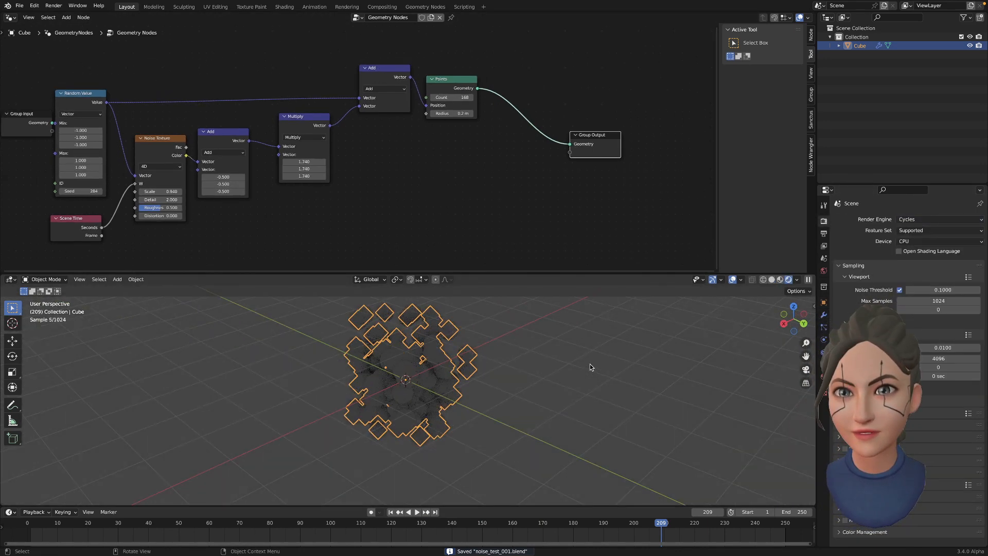
middle_drag(590, 363, 605, 356)
Step: Add a Sun light, rotate it to shine on the points at an angle, and reselect the Cube object
click(605, 356)
key(shift+a)
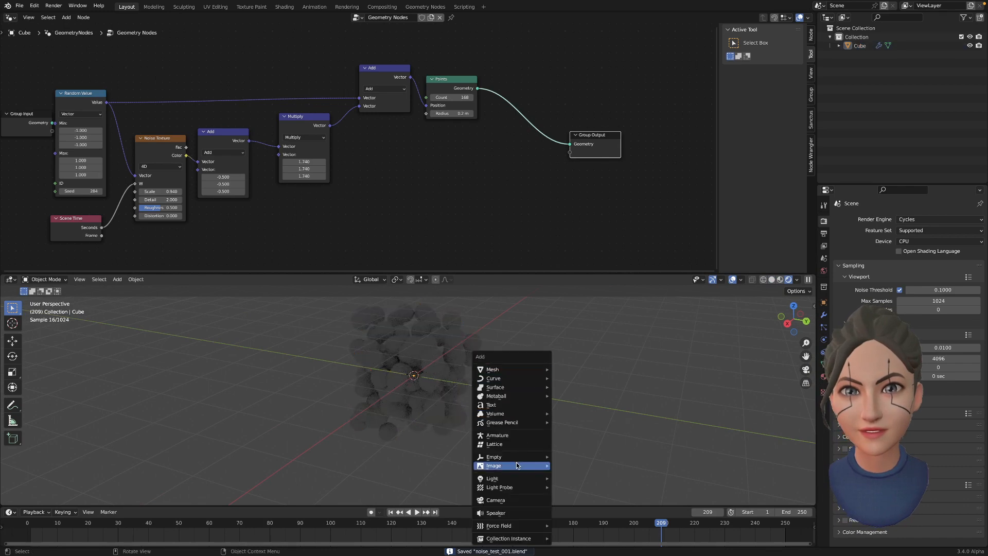
mouse_move(523, 480)
click(570, 491)
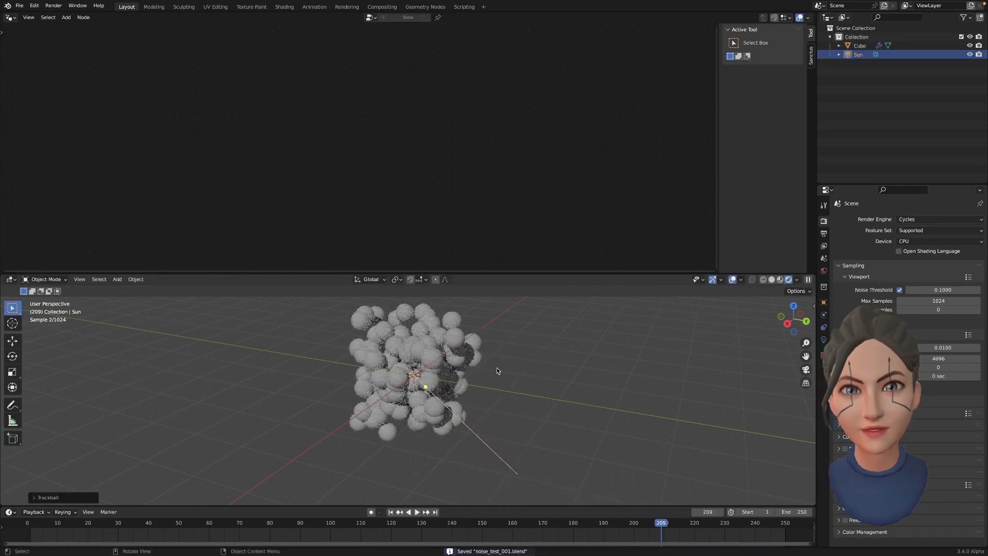
click(459, 371)
Step: Add a float Random Value node and connect its Value output to the Radius input of the Points node
middle_drag(397, 149, 423, 140)
key(shift+a)
text(sran)
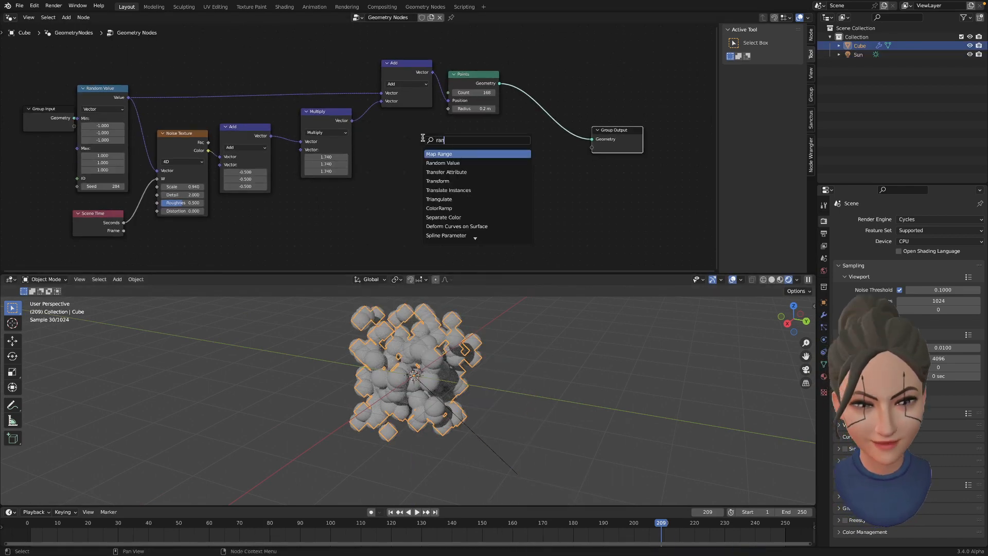
key(Return)
click(381, 125)
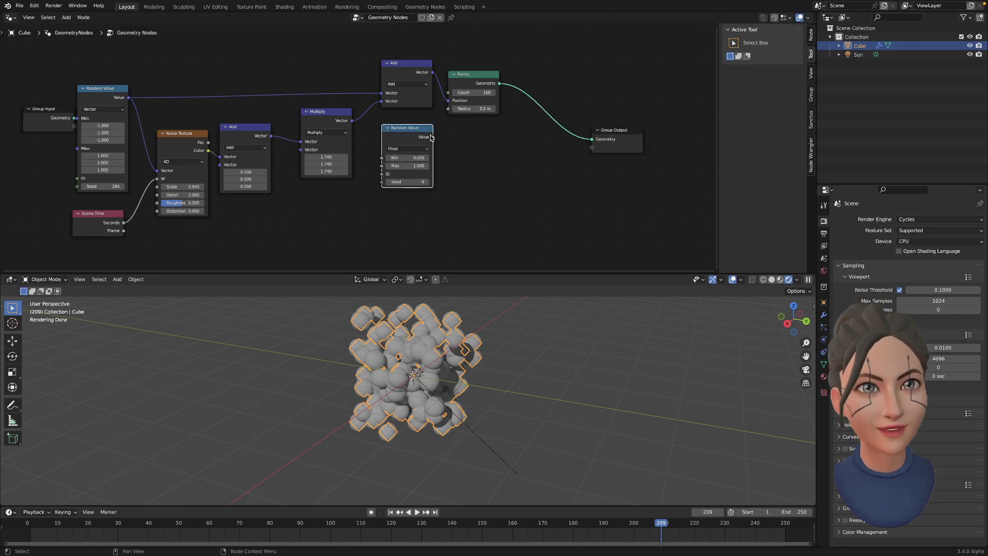
drag(448, 117, 449, 109)
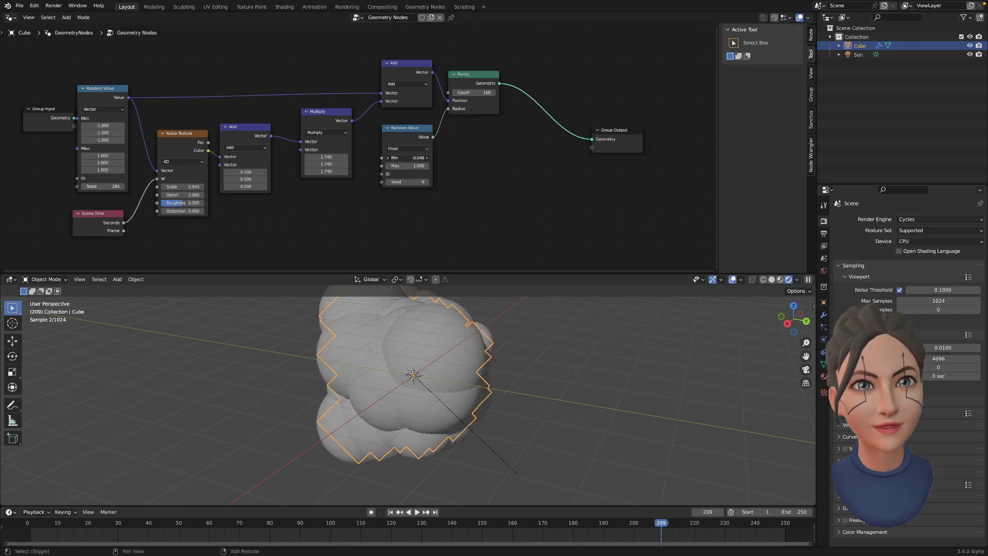
Step: Set the float Random Value node's Min to 0.320 and Max to -0.060
drag(411, 158, 371, 165)
click(532, 372)
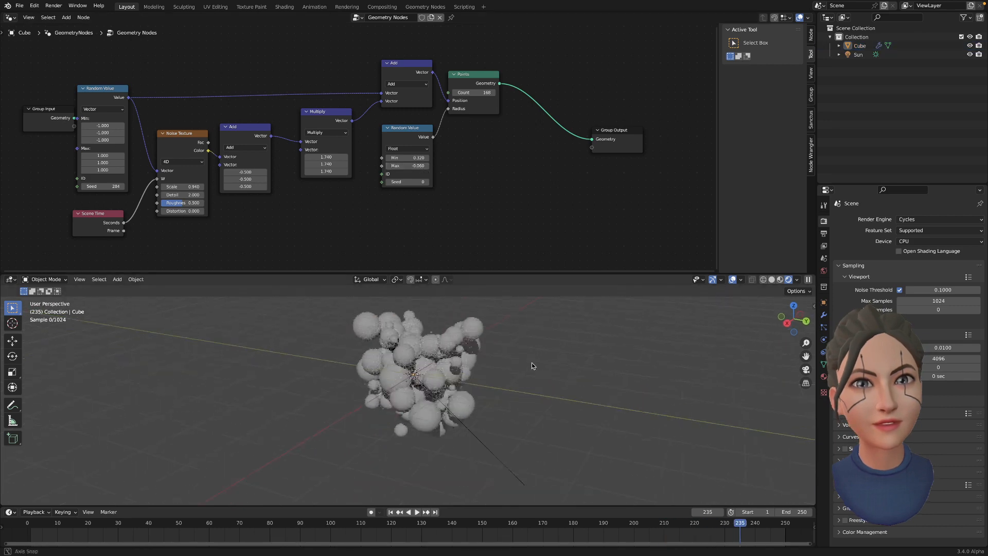
middle_drag(532, 363, 534, 363)
Step: Switch the viewport to solid shading and save the file
click(772, 279)
middle_drag(541, 126, 529, 129)
key(ctrl+s)
Step: Spread the Points and Group Output nodes apart and insert a Points to Volume node between them
drag(602, 137, 636, 143)
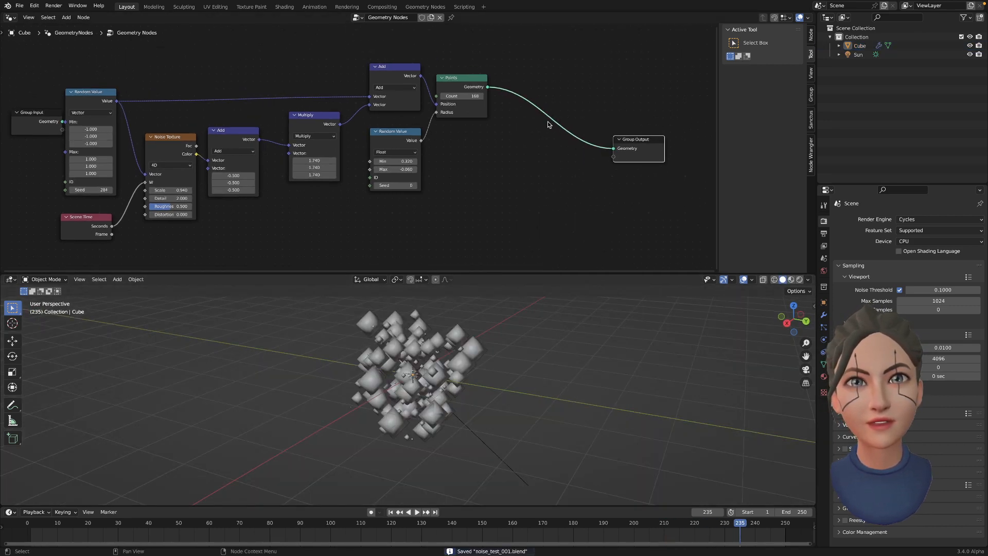
drag(470, 79, 490, 79)
key(shift+a)
click(555, 145)
text(point to)
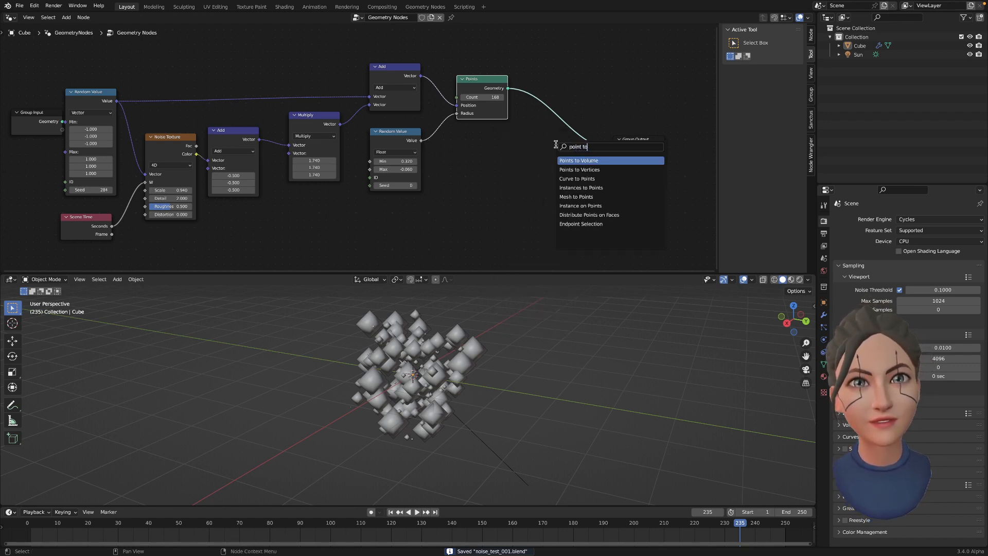
key(Return)
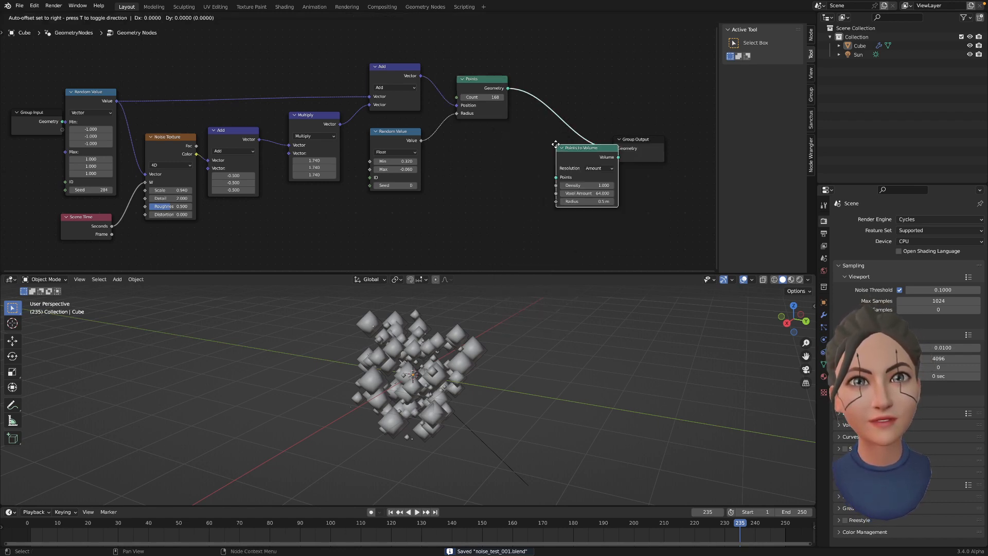
click(546, 122)
Step: Insert a Volume to Mesh node between Points to Volume and Group Output
middle_drag(636, 143, 529, 132)
drag(567, 134, 615, 138)
key(shift+a)
click(541, 118)
text(volume to)
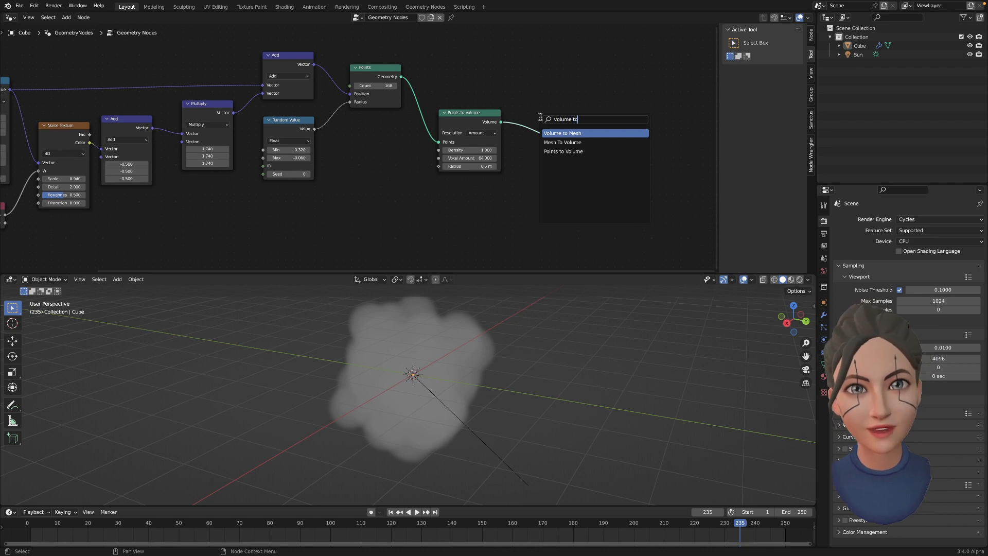
key(Return)
click(551, 126)
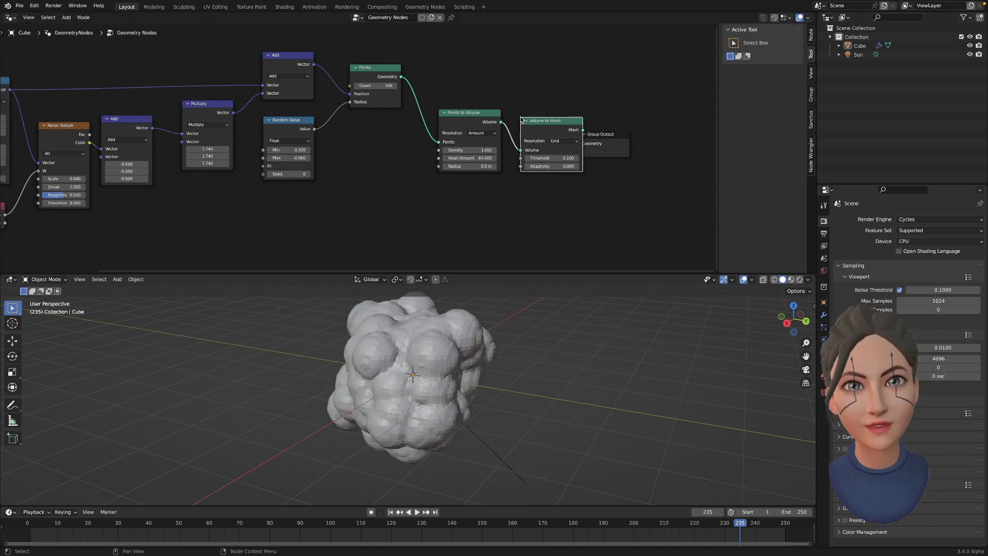
Step: Set the Points to Volume radius to 0.42 m and briefly play the animation to check the mesh
drag(475, 166, 466, 167)
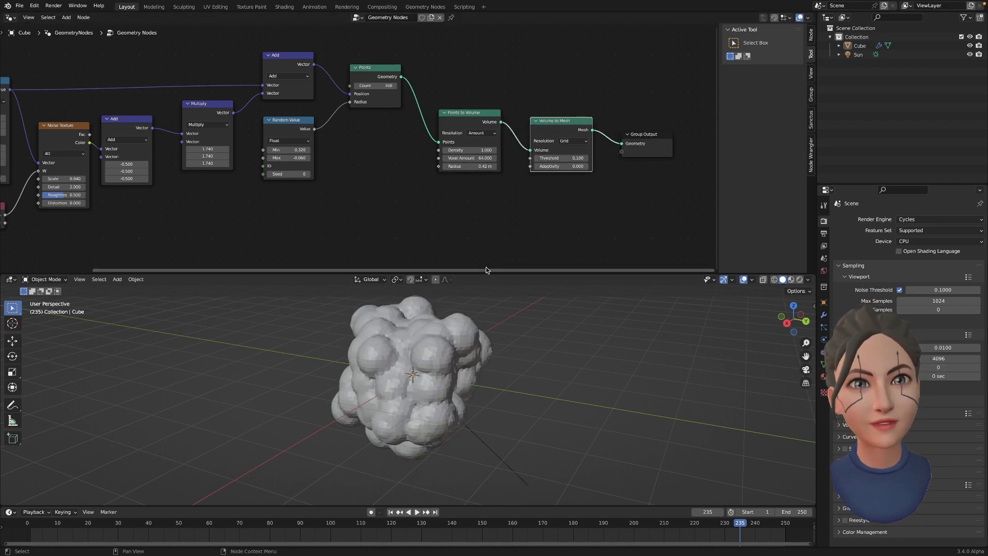
mouse_move(498, 331)
middle_down()
mouse_move(555, 331)
mouse_move(487, 330)
middle_up()
key(space)
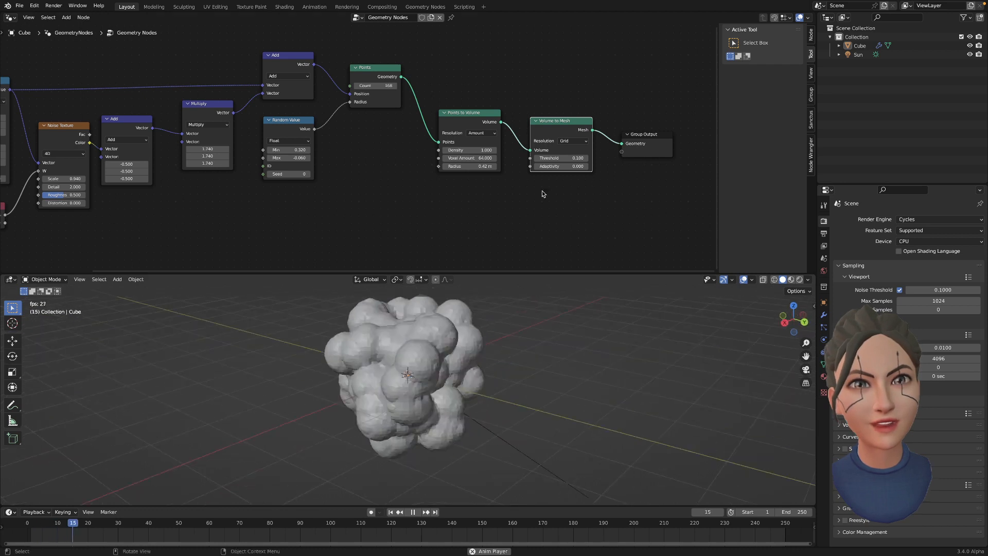
key(space)
Step: Insert a Set Shade Smooth node between Volume to Mesh and Group Output
middle_drag(649, 144, 622, 137)
drag(622, 138, 657, 153)
key(shift+a)
click(618, 122)
text(smoo)
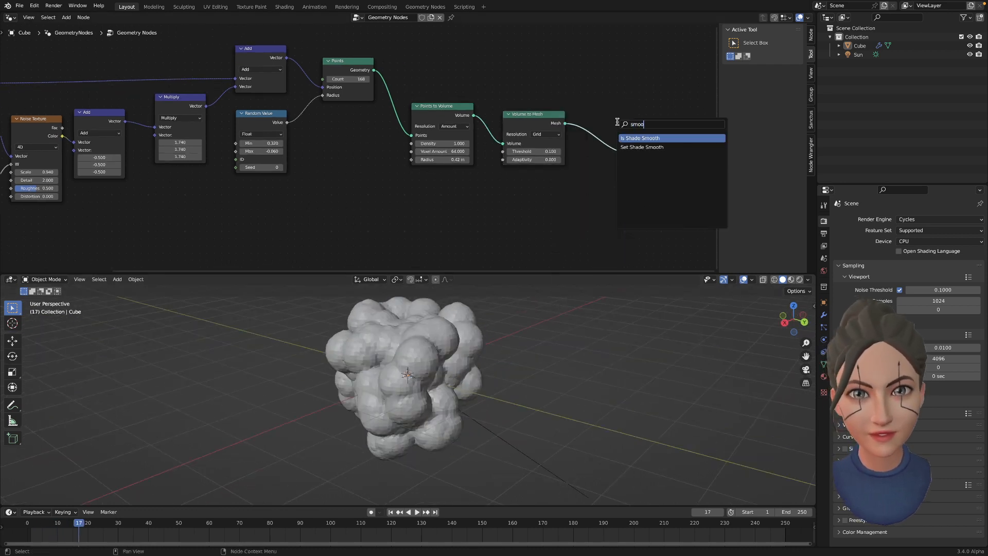
key(Down)
key(Return)
click(608, 122)
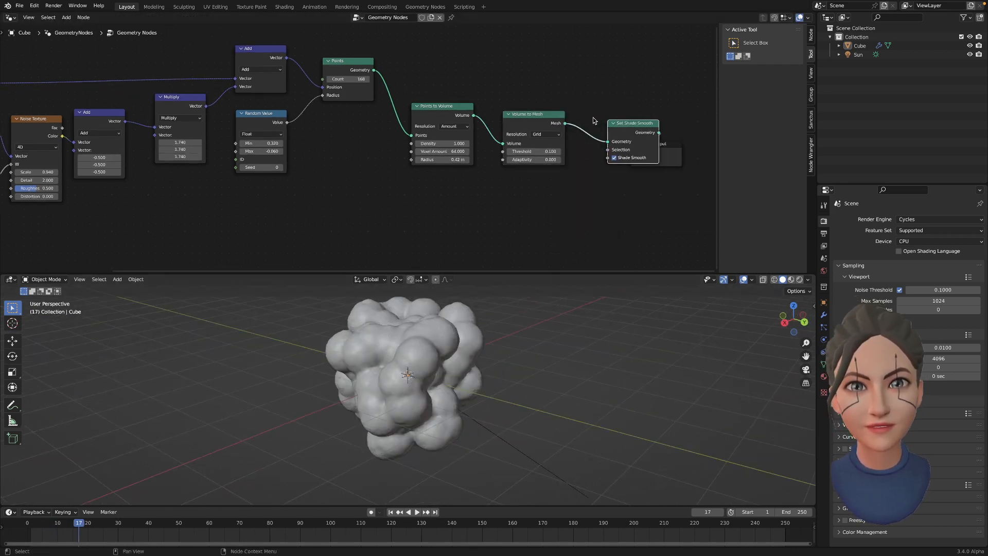
Step: Insert a Set Material node between Set Shade Smooth and Group Output, and save the file
middle_drag(685, 137, 576, 136)
key(ctrl+s)
drag(590, 143, 628, 162)
key(shift+a)
click(612, 146)
text(se)
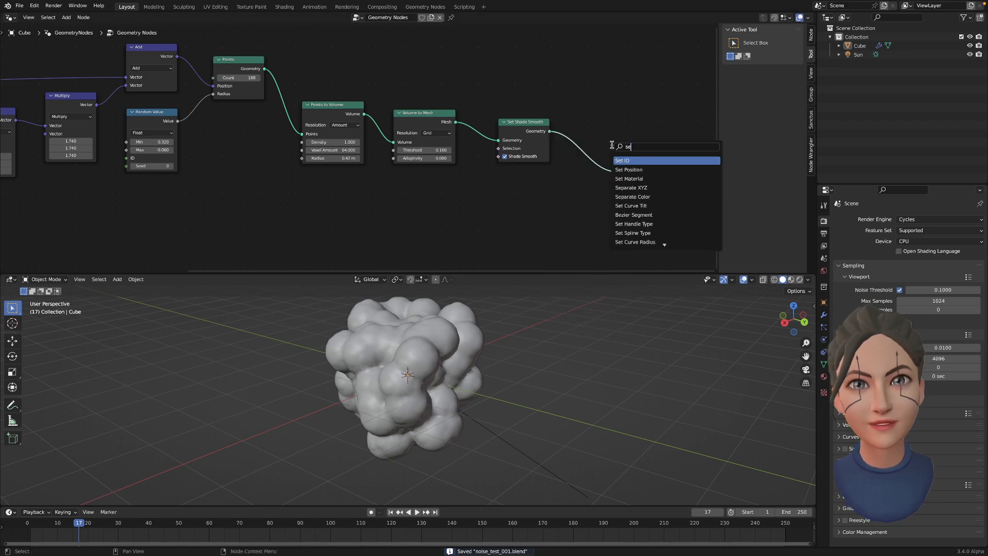
text(t sm)
key(BackSpace)
key(BackSpace)
text(ma)
key(Return)
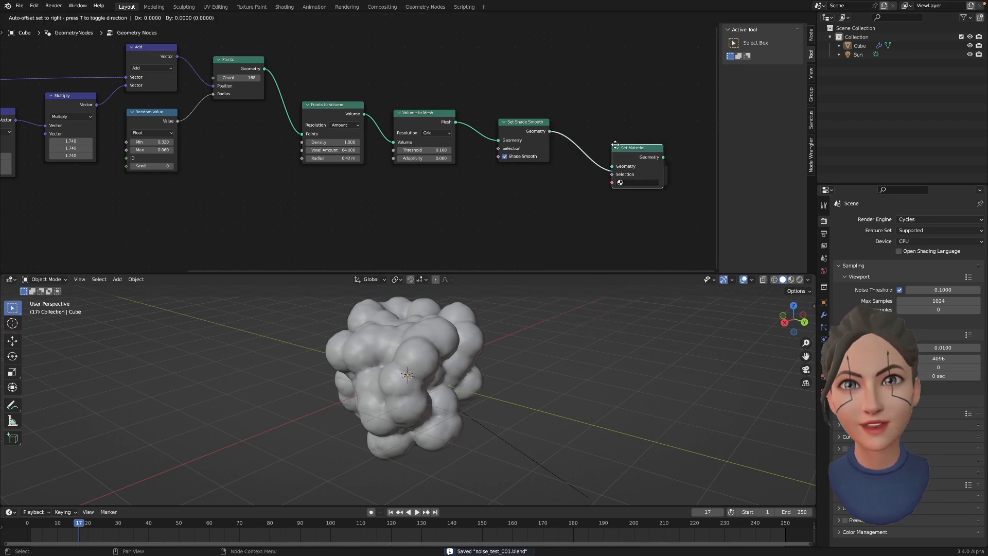
click(593, 138)
key(ctrl+s)
Step: Create a new material on the Cube and assign Material.001 in the Set Material node
middle_drag(609, 207, 599, 201)
click(824, 377)
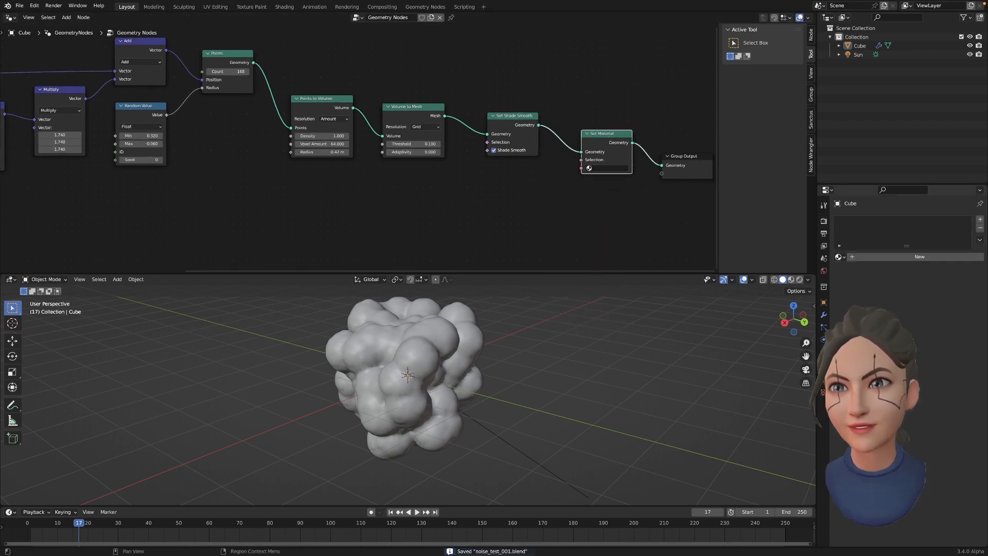
click(889, 257)
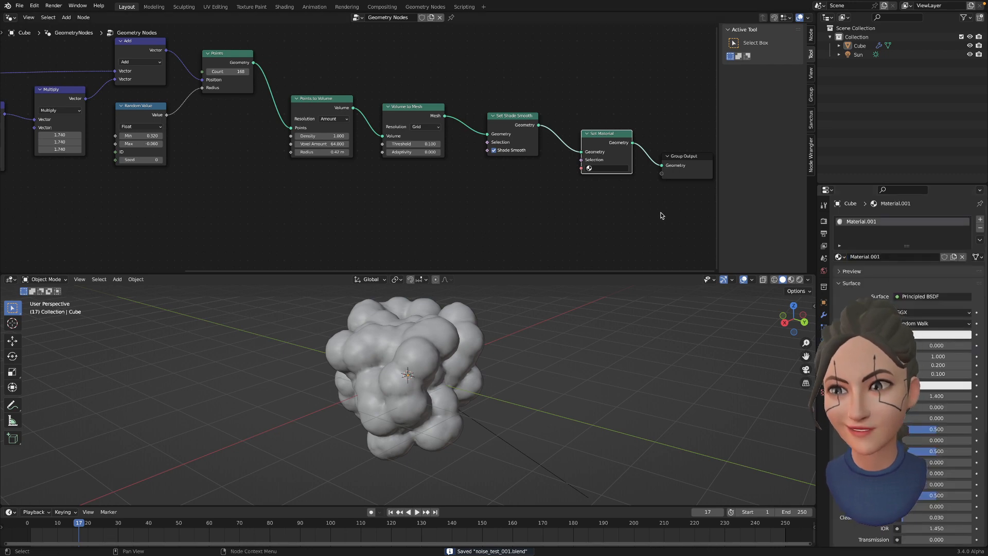
click(616, 186)
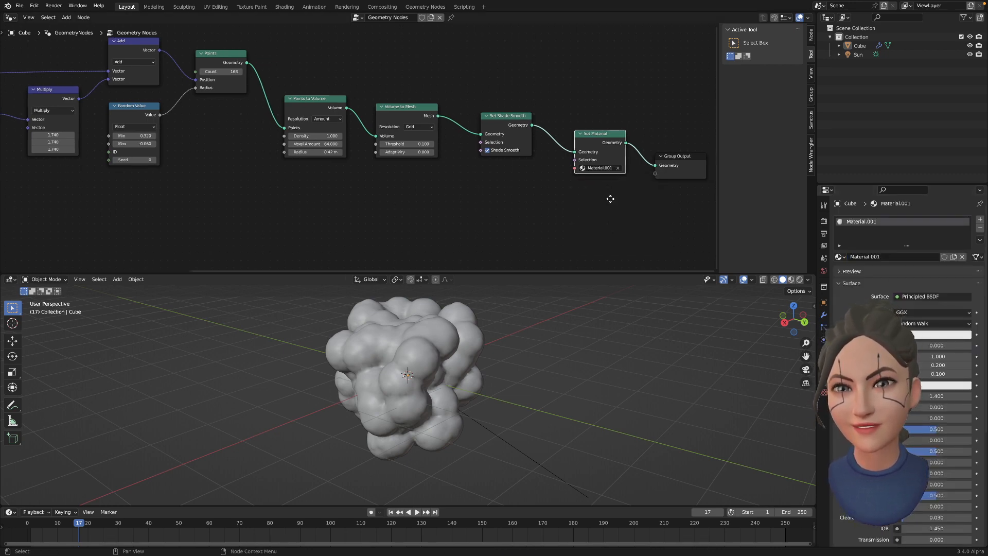
Step: Play the animation to check the motion, adjust the Noise Texture scale, and save the file
key(space)
middle_drag(661, 367, 425, 331)
scroll(221, 135, down, 3)
middle_drag(222, 134, 453, 146)
key(space)
middle_drag(216, 172, 244, 135)
scroll(244, 136, up, 1)
drag(236, 136, 180, 136)
key(ctrl+s)
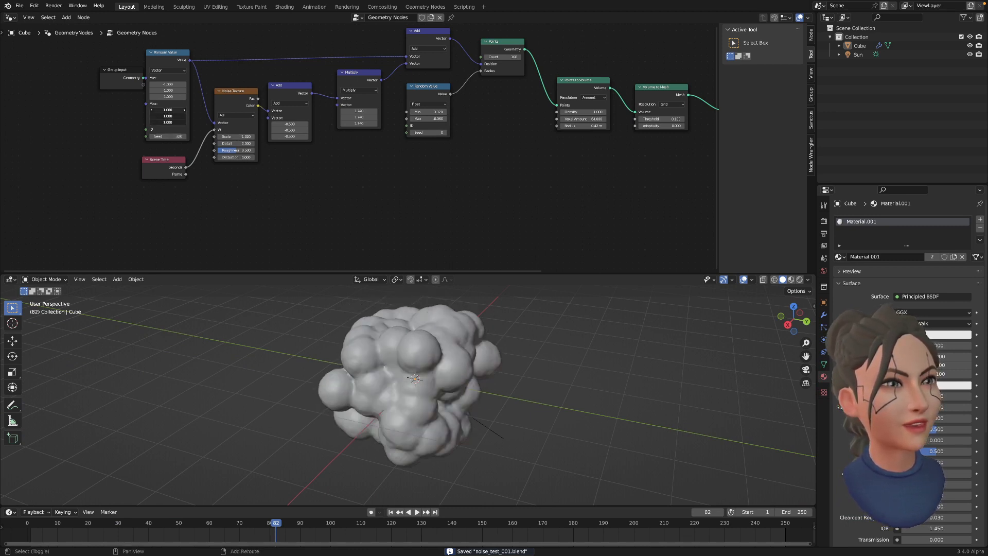
Step: Raise all three Multiply vector components to about 4.84, preview the stronger motion in playback, and save the file
drag(359, 111, 415, 111)
key(space)
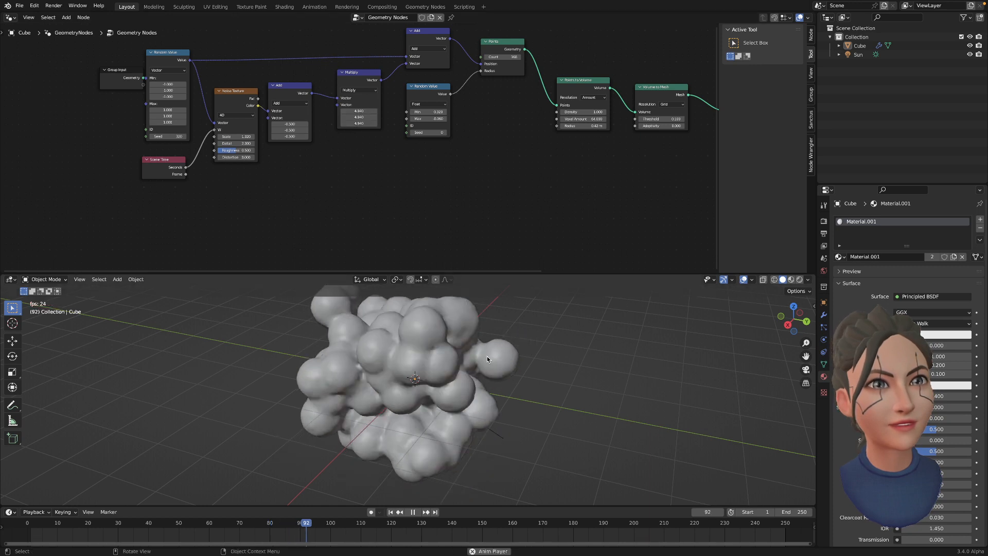
middle_drag(488, 359, 501, 351)
key(space)
middle_drag(484, 168, 434, 183)
ctrl+middle_drag(434, 182, 435, 173)
key(ctrl+s)
Step: Tidy the downstream nodes and connect the float Random Value output to the Points to Volume radius
scroll(455, 139, down, 2)
middle_drag(470, 123, 407, 133)
drag(506, 103, 502, 89)
drag(582, 109, 579, 103)
middle_drag(413, 139, 404, 141)
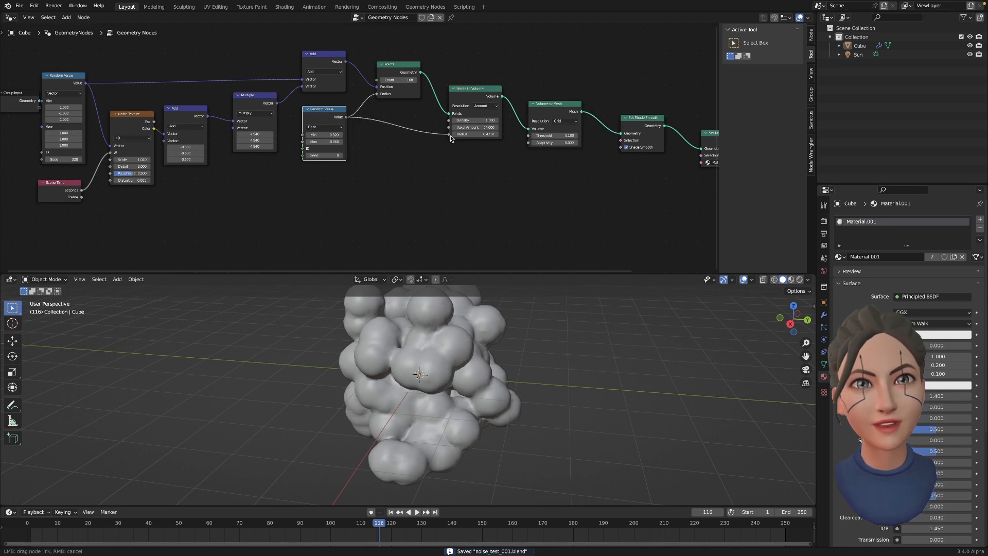
drag(451, 138, 451, 138)
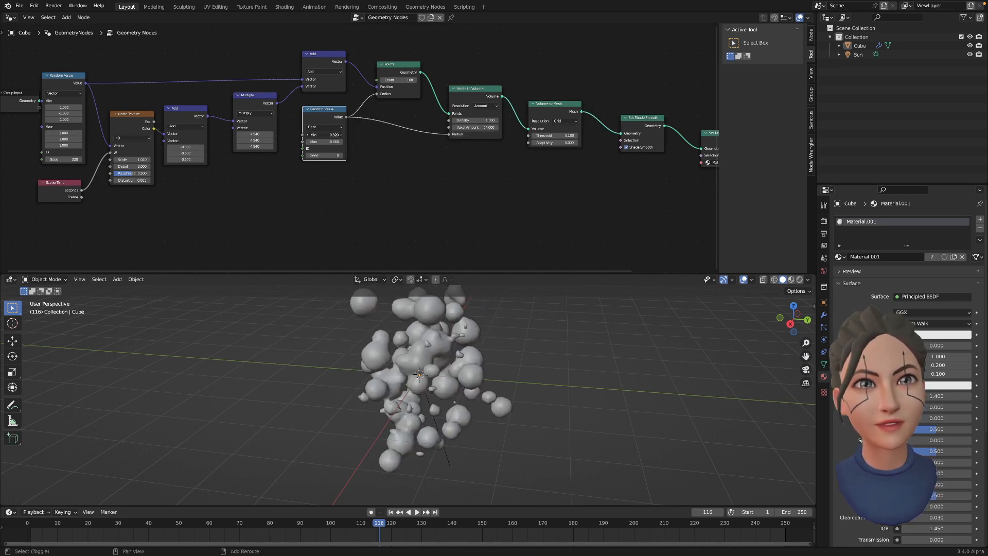
Step: Adjust the Min and Max of the radius Random Value node, play the animation, and save the file
mouse_move(325, 135)
mouse_down()
mouse_move(340, 142)
mouse_move(318, 134)
mouse_move(325, 143)
mouse_up()
key(space)
key(ctrl+s)
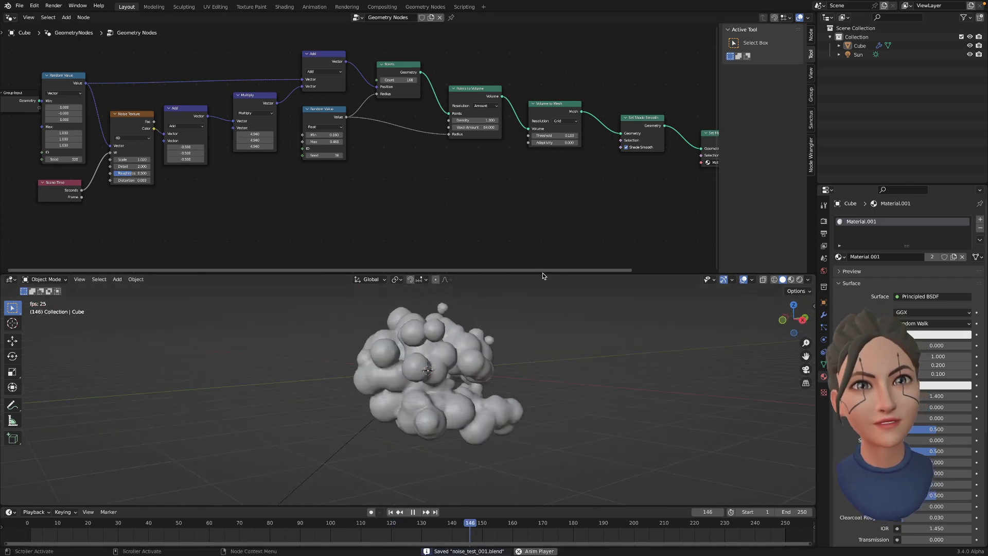
Step: Enlarge the 3D viewport at the node editor's expense and view the animated mesh from another angle
drag(543, 274, 538, 240)
scroll(523, 201, down, 2)
middle_drag(550, 328, 508, 332)
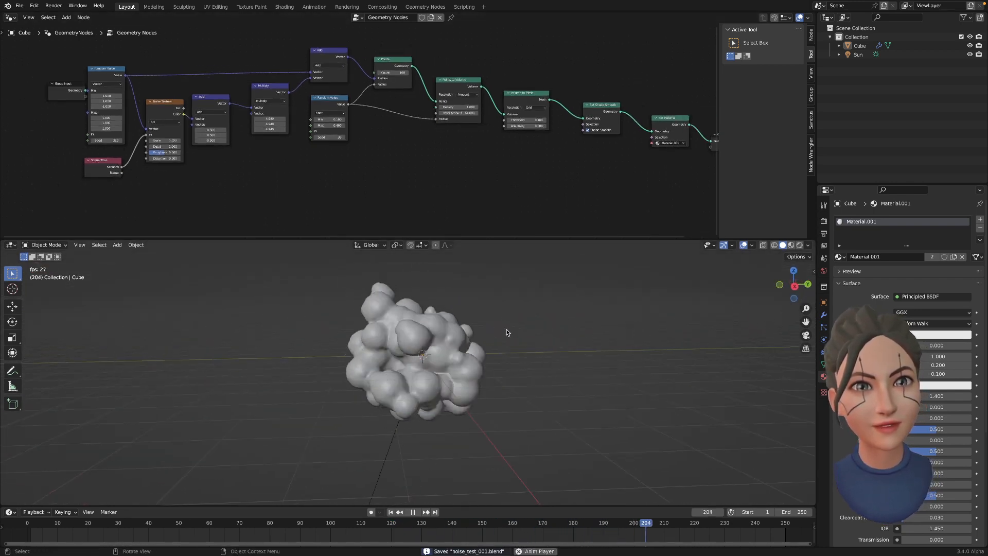
Step: Enable Shadow in the viewport shading options and replay the animation while orbiting around the mesh
click(810, 246)
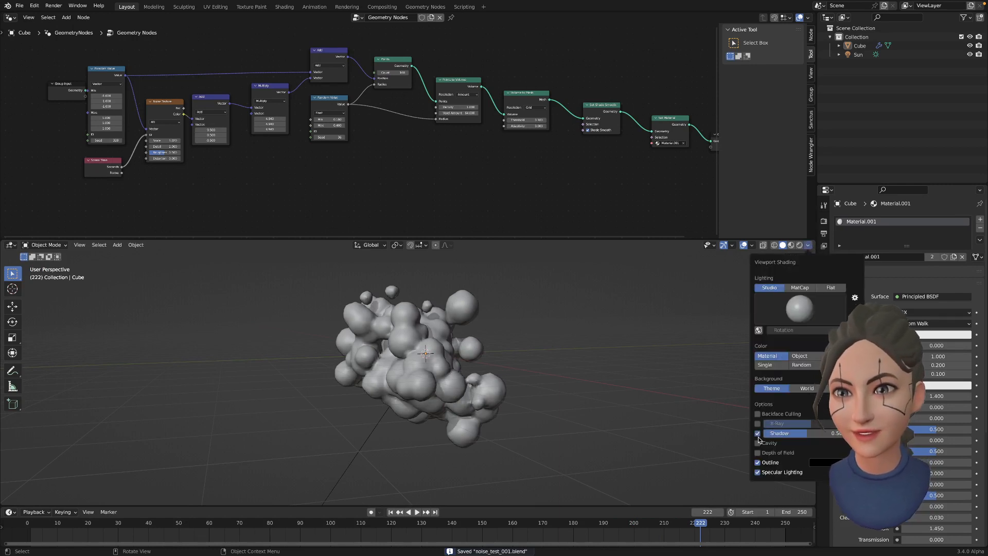
key(space)
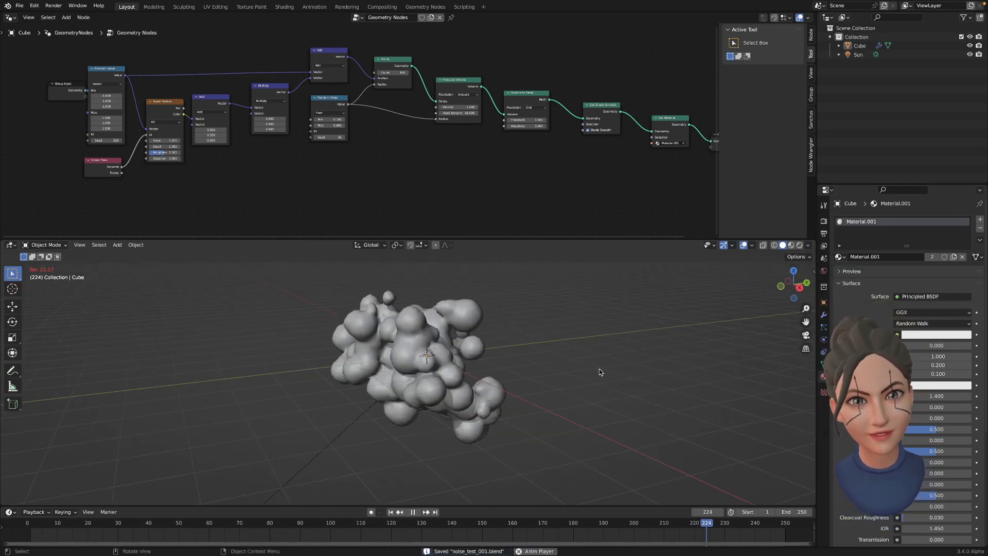
middle_drag(599, 369, 453, 376)
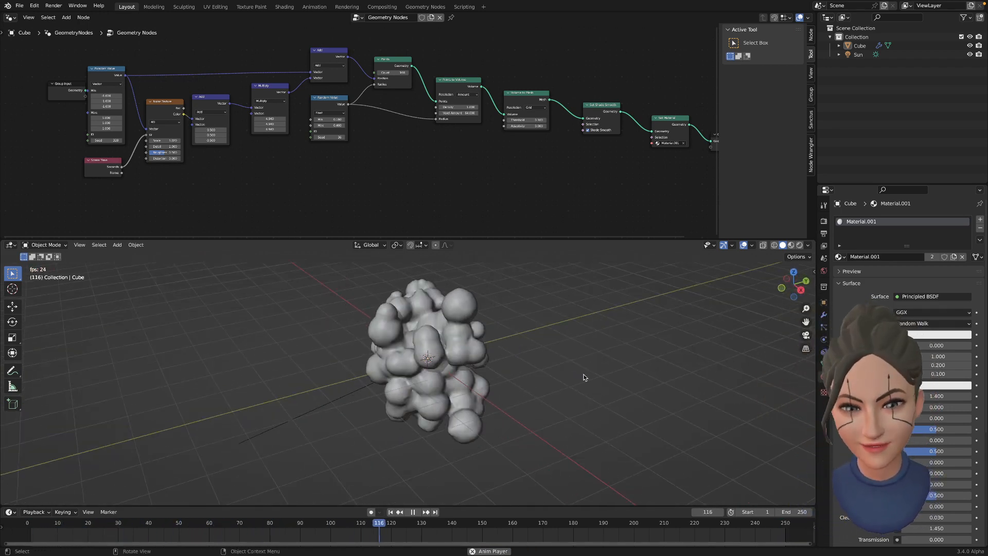
key(ctrl+Left)
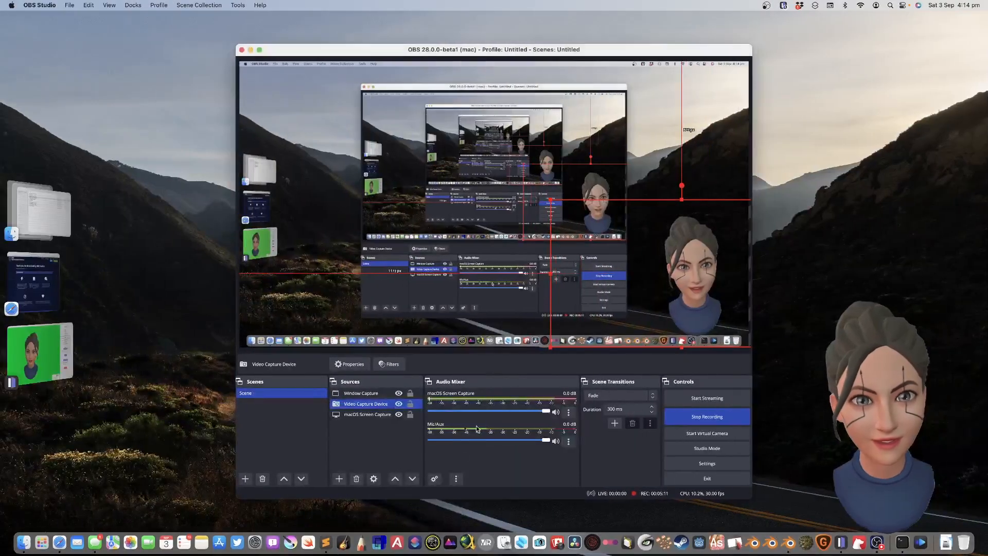